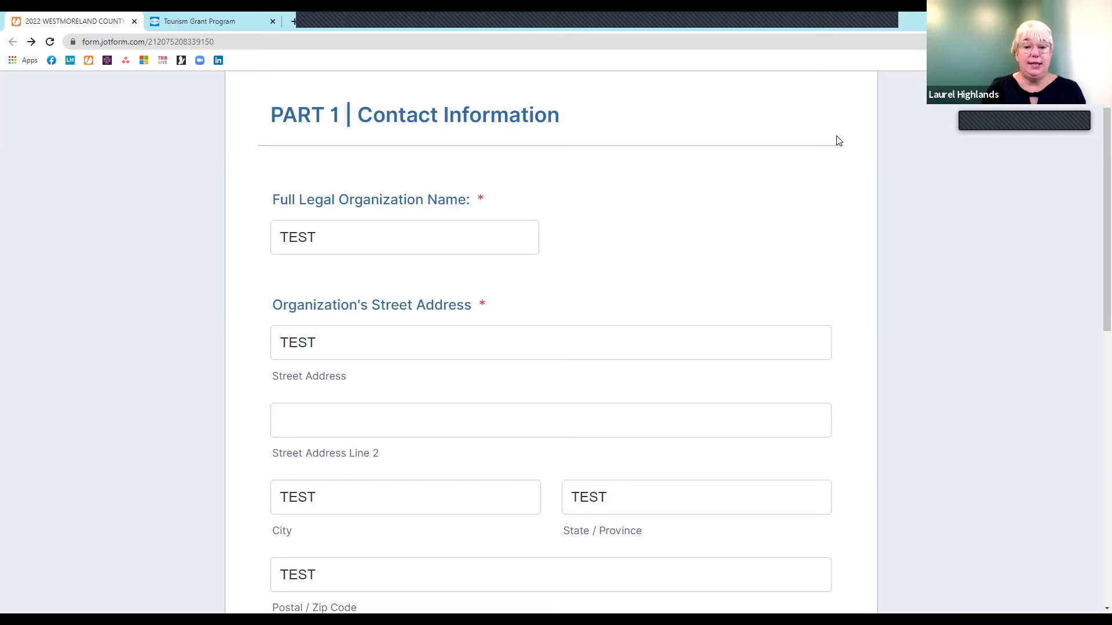
Step: Review the Part 1 contact information fields through the e-mail address and continue to Part 2 of the application
scroll(838, 141, down, 3)
scroll(838, 140, down, 3)
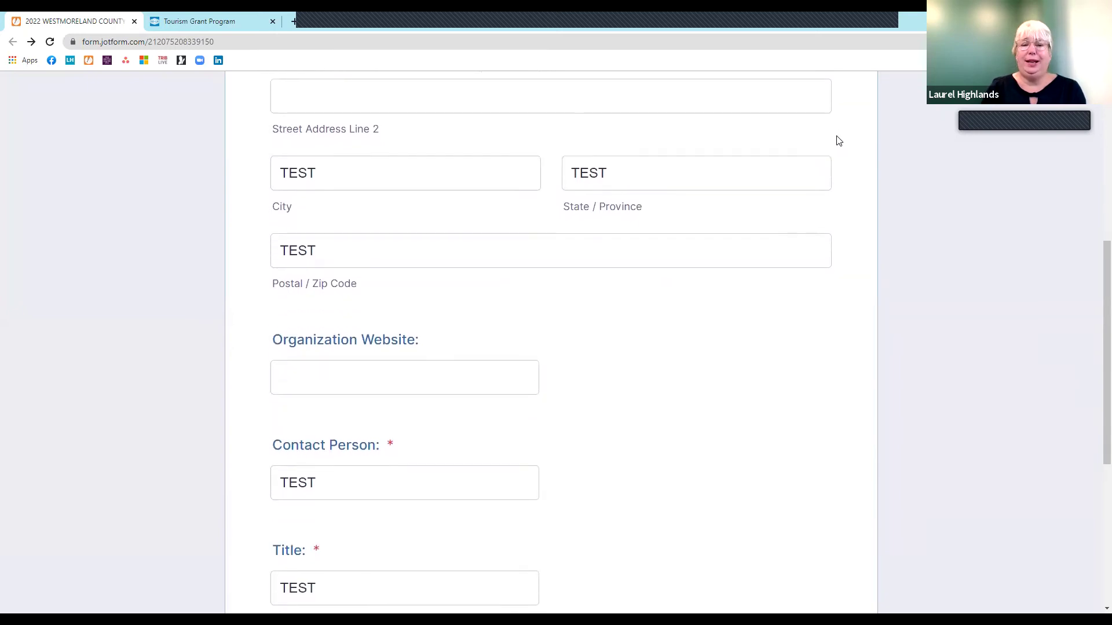
scroll(838, 142, down, 4)
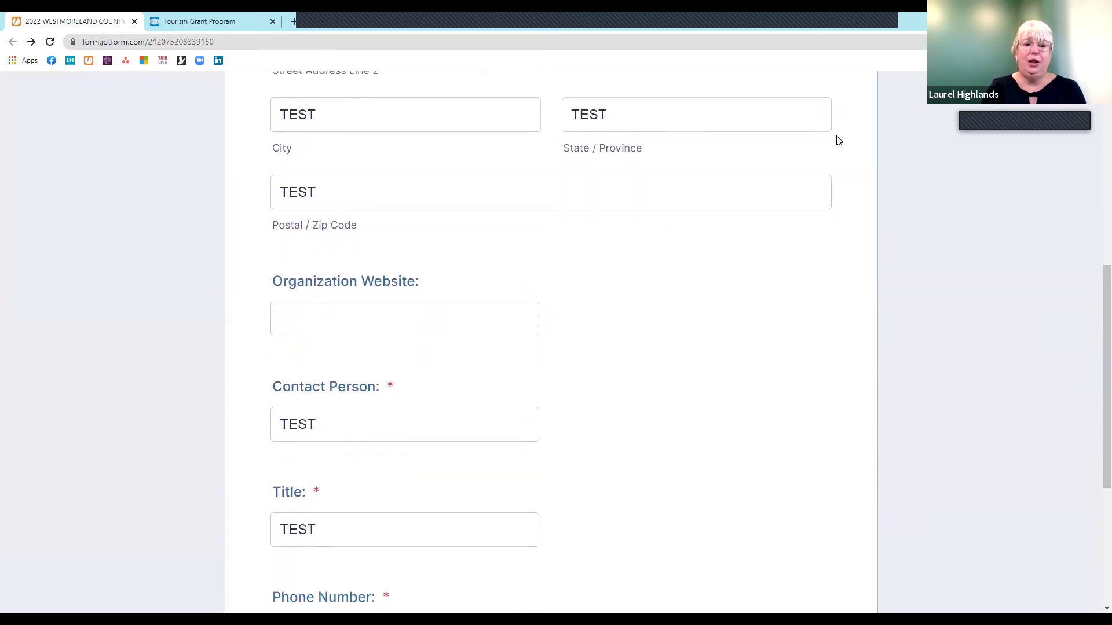
scroll(838, 141, down, 1)
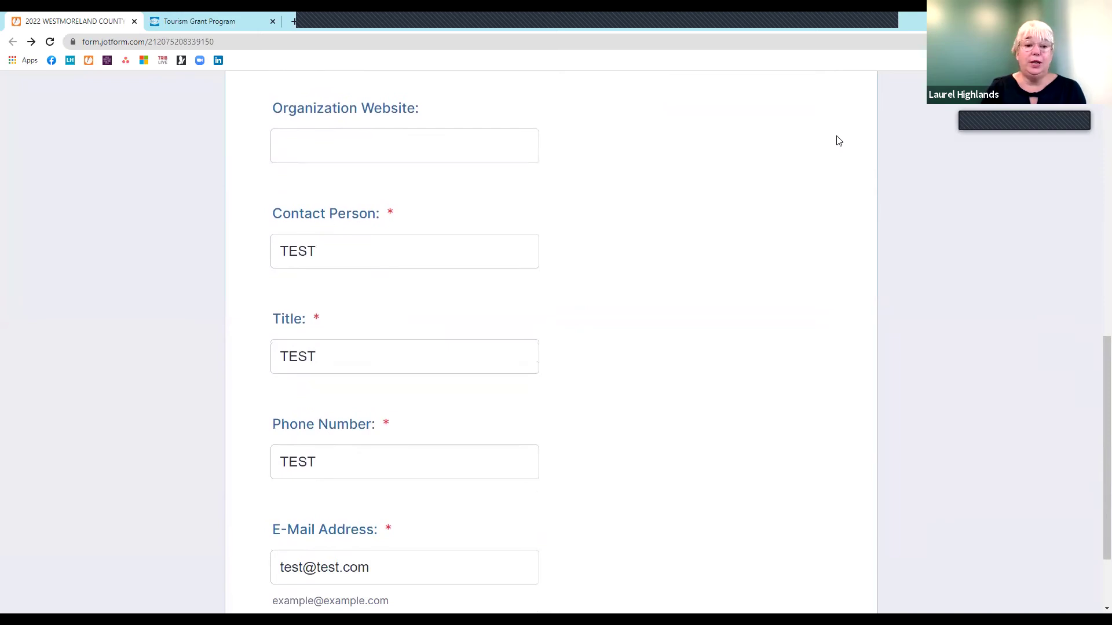
scroll(839, 141, down, 2)
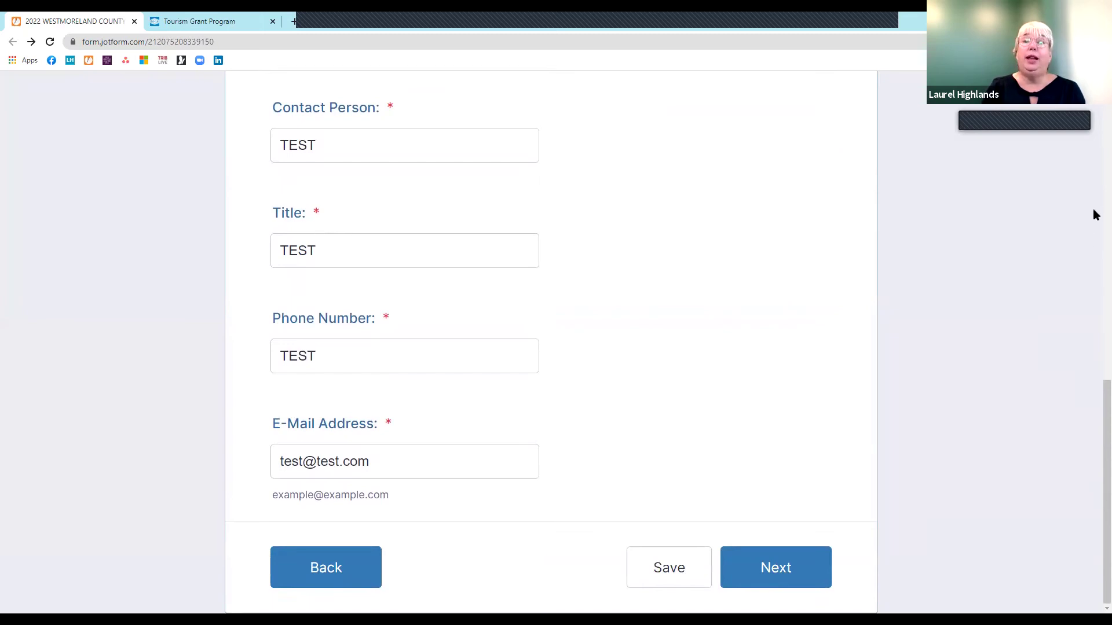
click(774, 565)
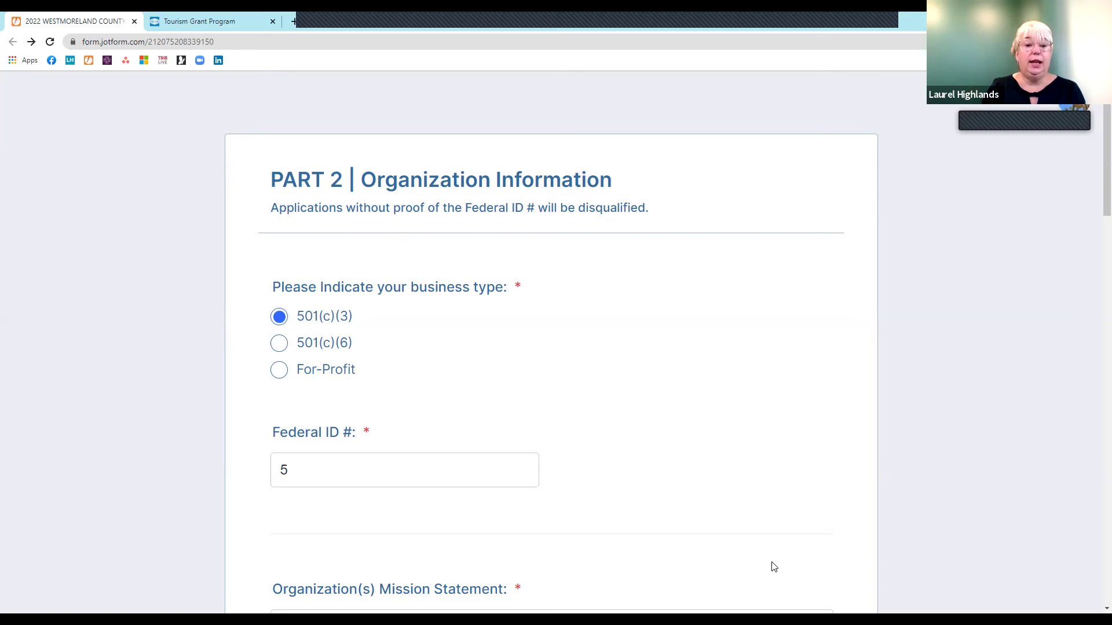
Step: Review Part 2's business type, mission, description, 2020 grant and fiscal sponsor fields, and continue to Part 3
scroll(775, 568, down, 3)
scroll(772, 564, down, 2)
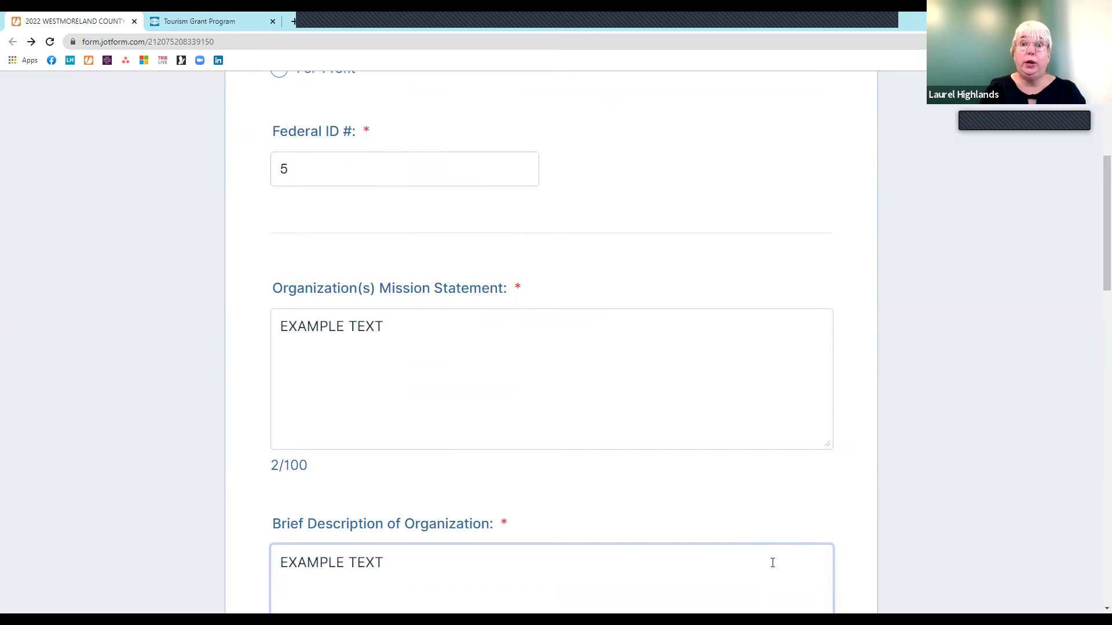
scroll(772, 563, down, 3)
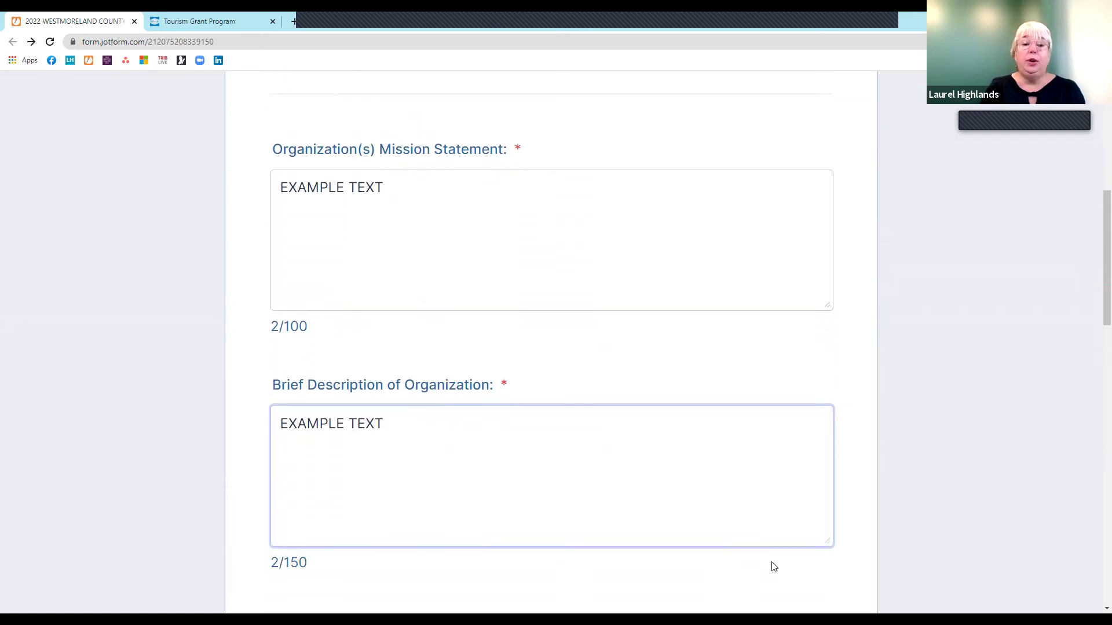
scroll(774, 567, down, 2)
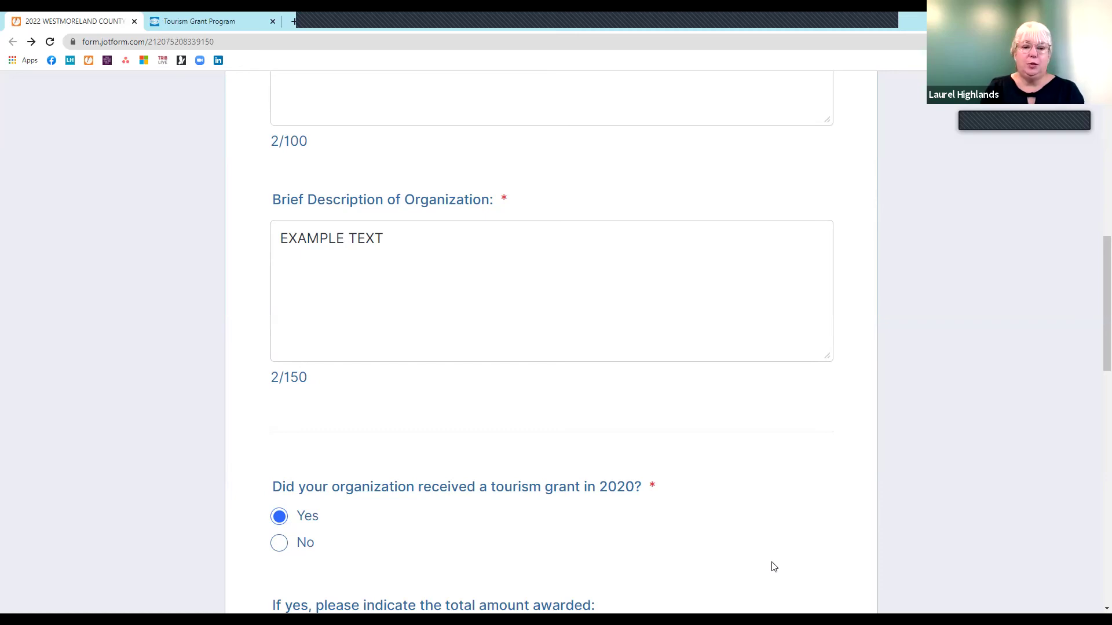
scroll(773, 567, down, 3)
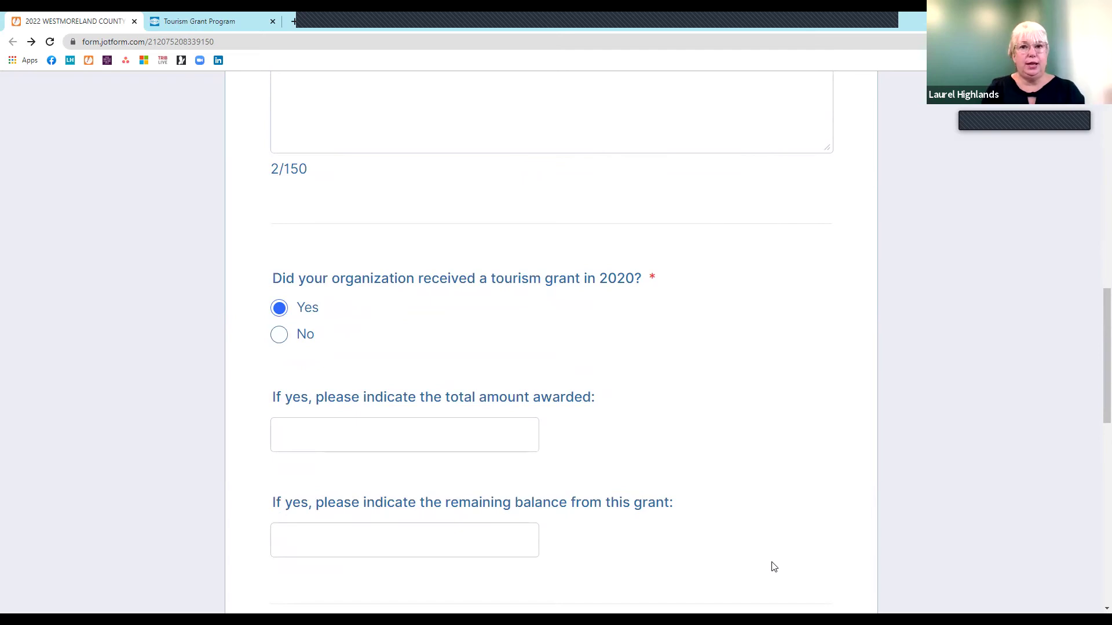
scroll(773, 567, down, 1)
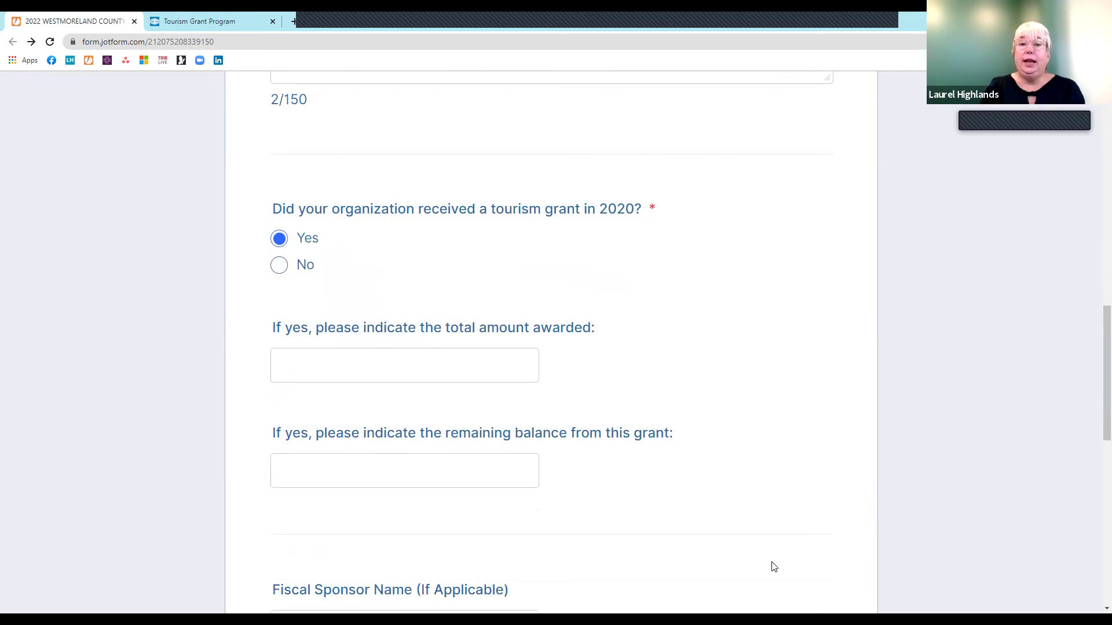
scroll(774, 566, down, 2)
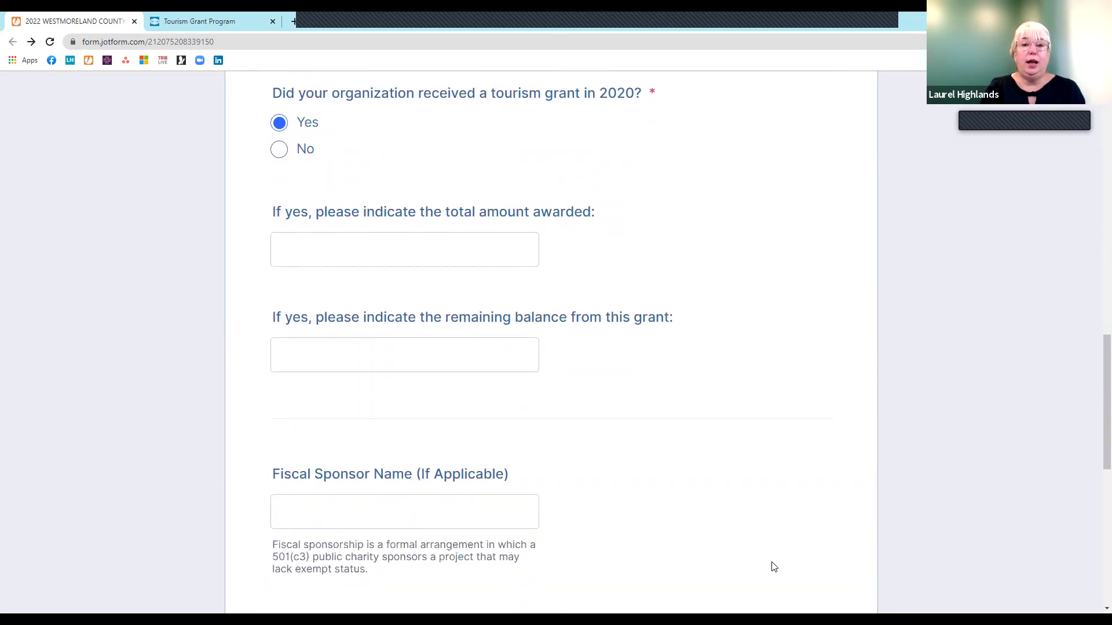
scroll(774, 566, down, 3)
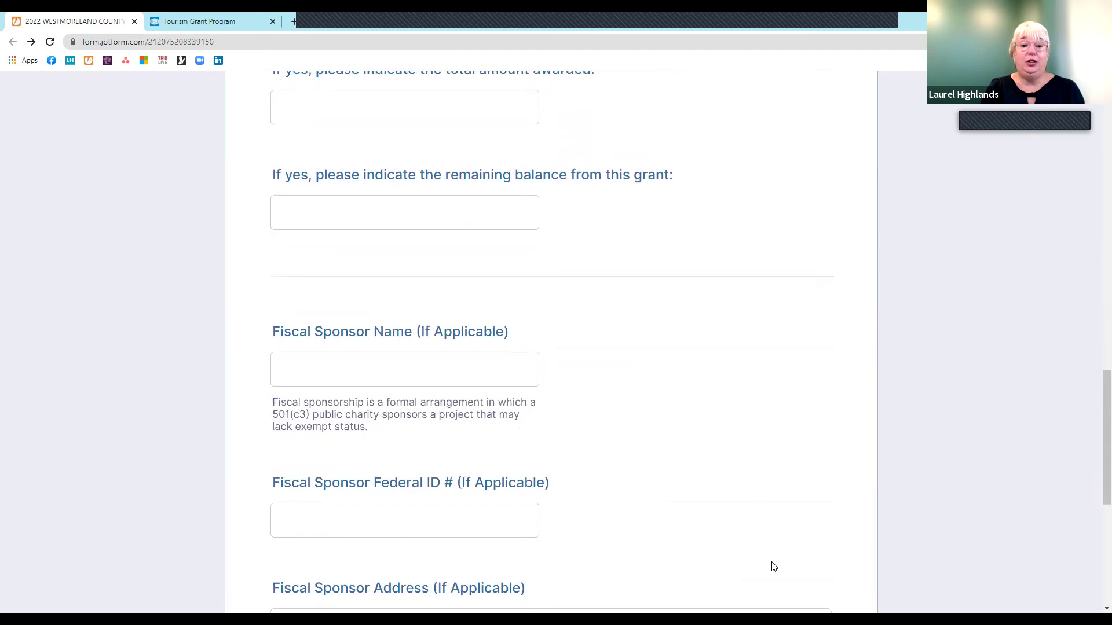
scroll(773, 563, down, 1)
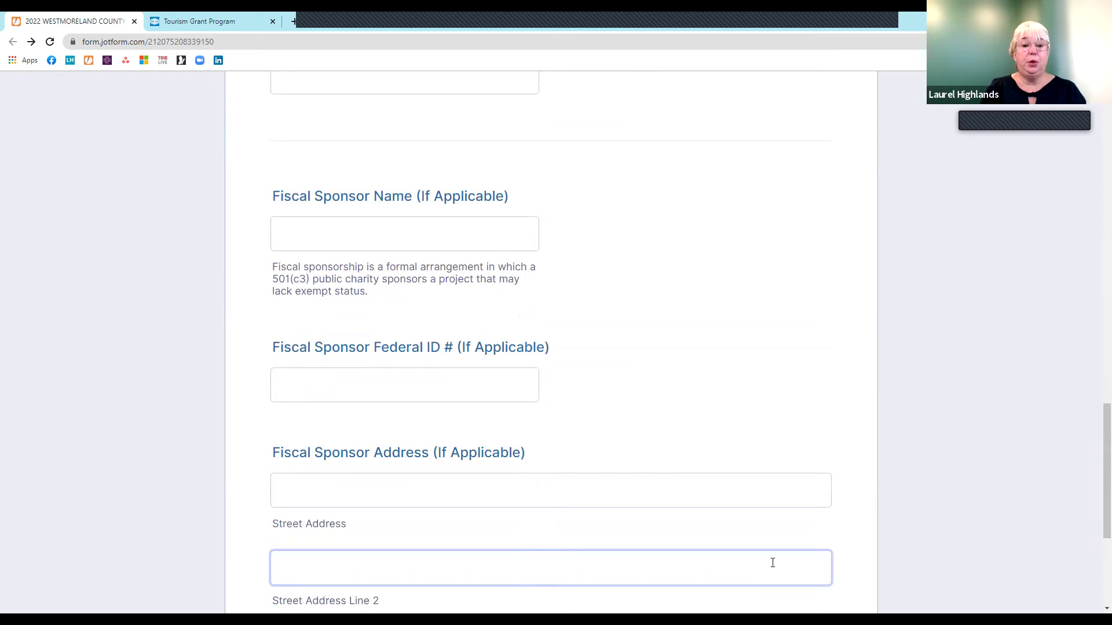
scroll(772, 563, down, 5)
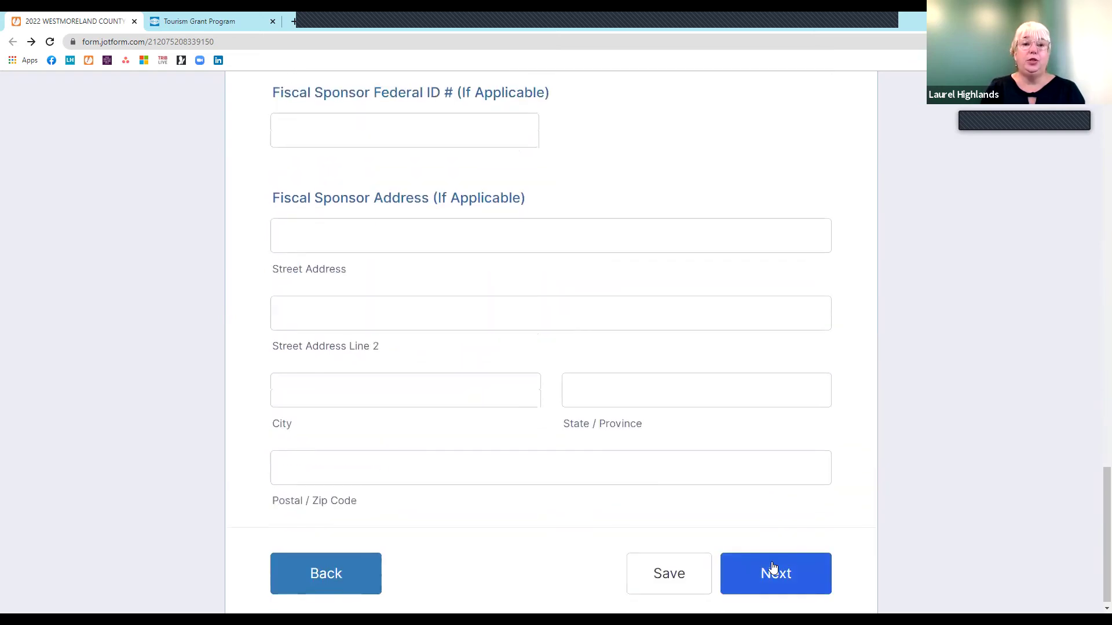
scroll(773, 567, down, 1)
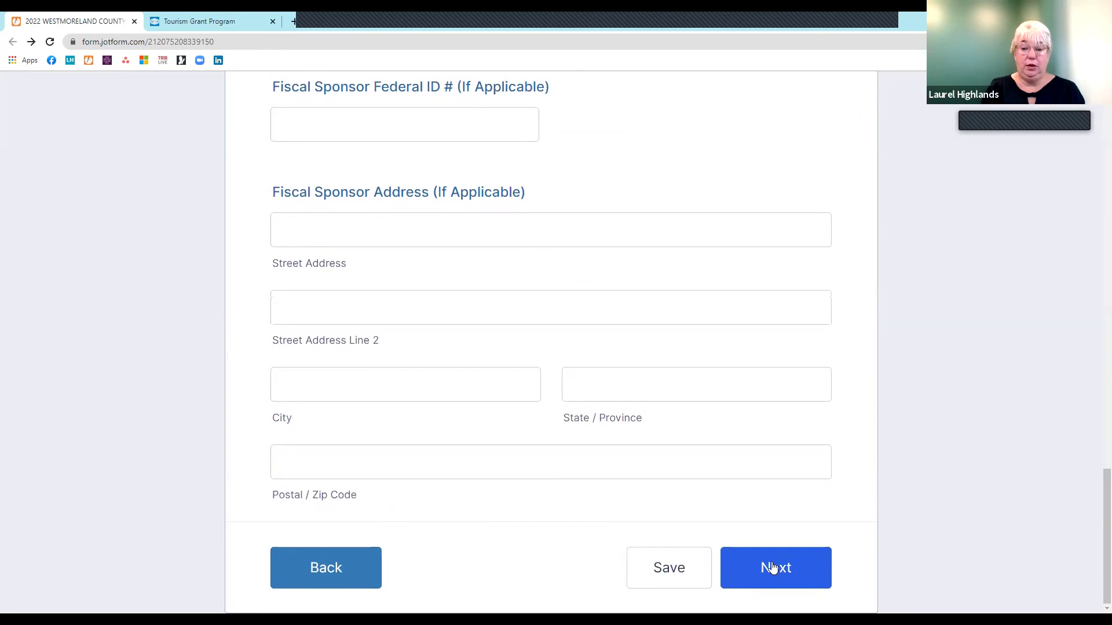
click(772, 566)
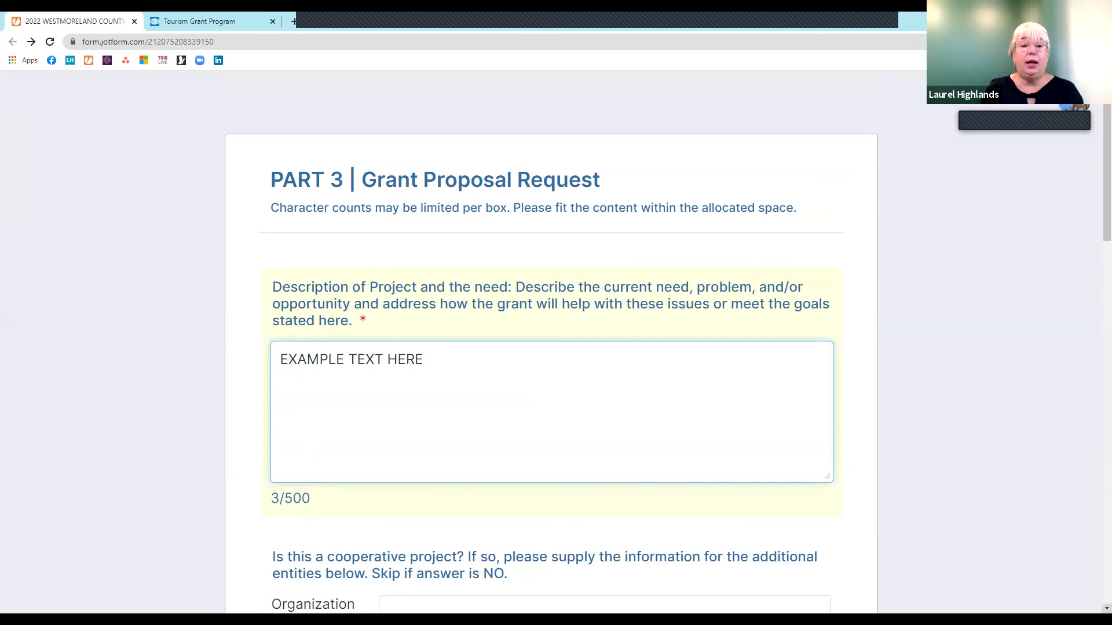
Step: Review Part 3's project description, cooperative project, tourism impact, outcome measurement and visitation questions, and continue to Part 4
scroll(551, 348, down, 3)
scroll(552, 347, down, 2)
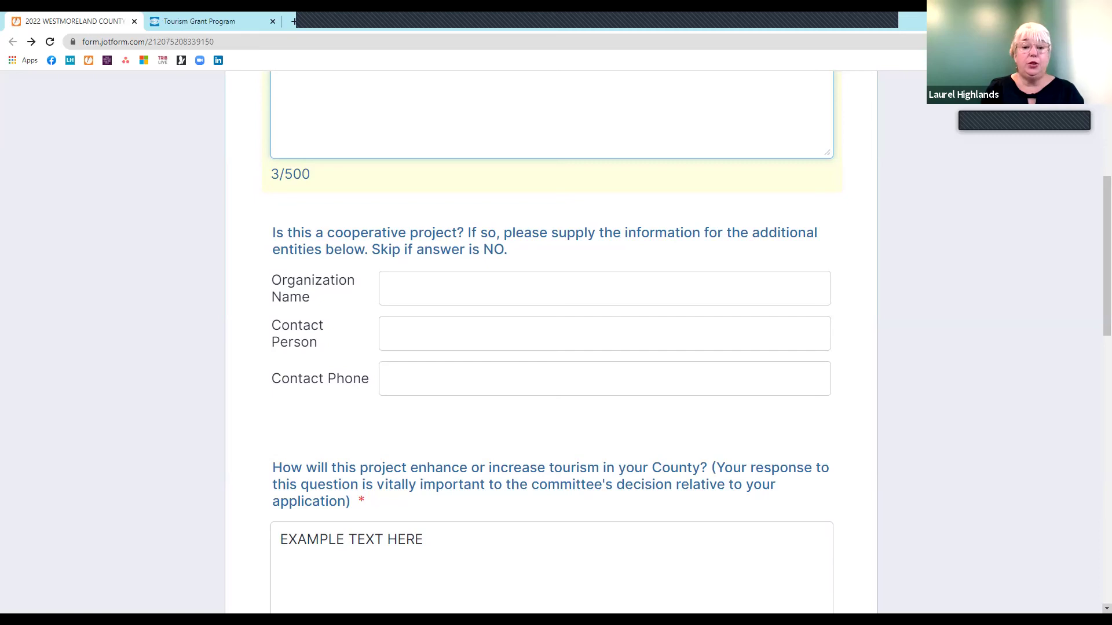
scroll(552, 348, down, 4)
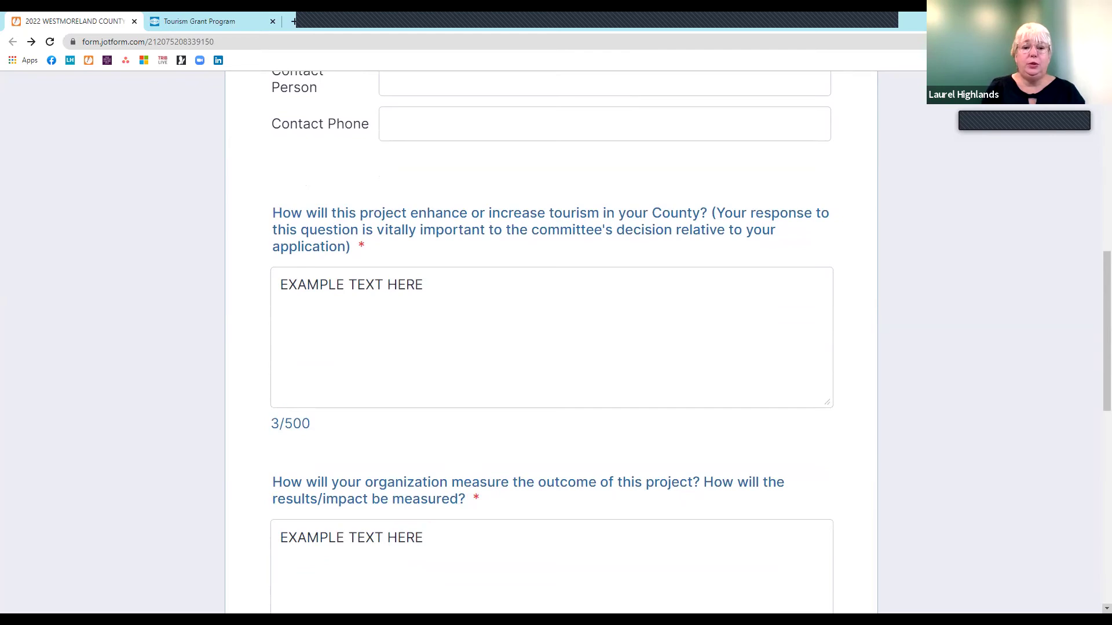
scroll(551, 341, down, 4)
scroll(552, 342, down, 1)
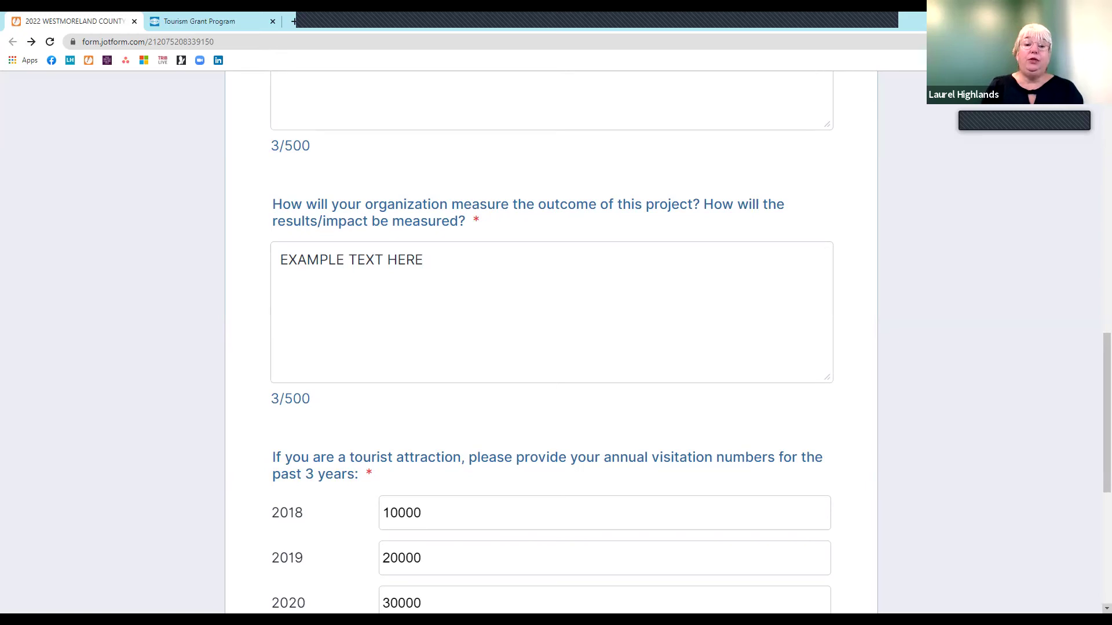
scroll(550, 348, down, 3)
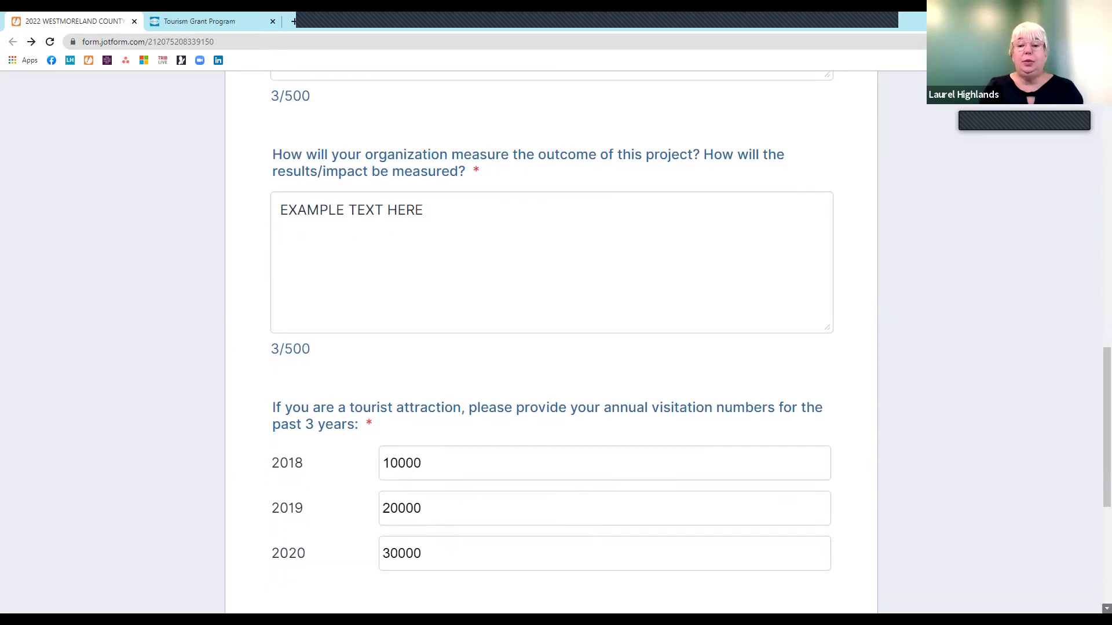
scroll(550, 348, down, 1)
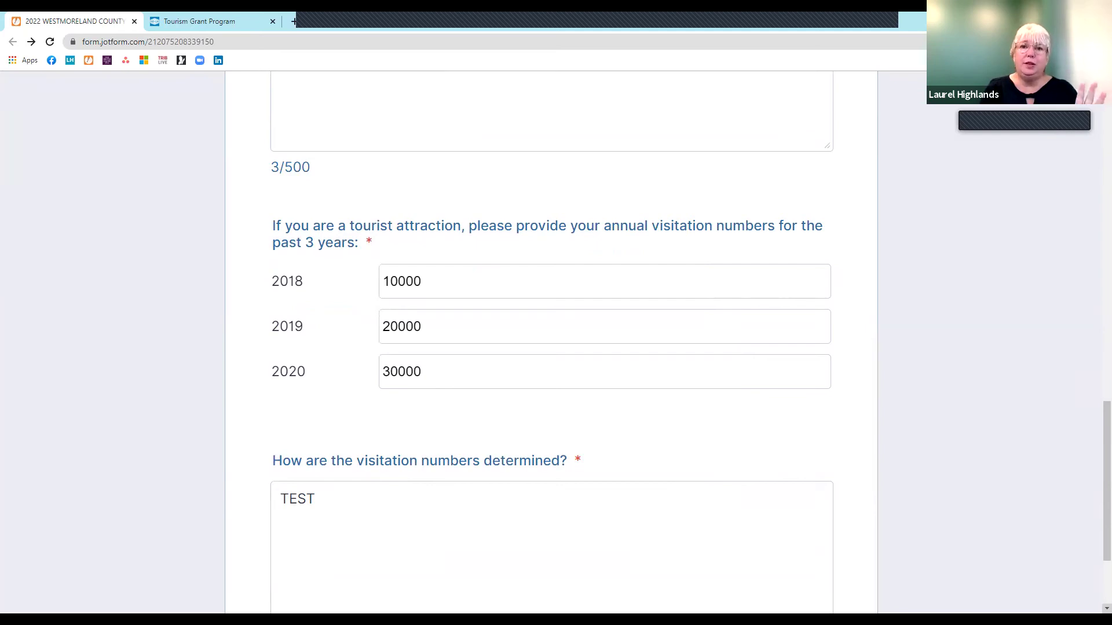
scroll(556, 342, down, 3)
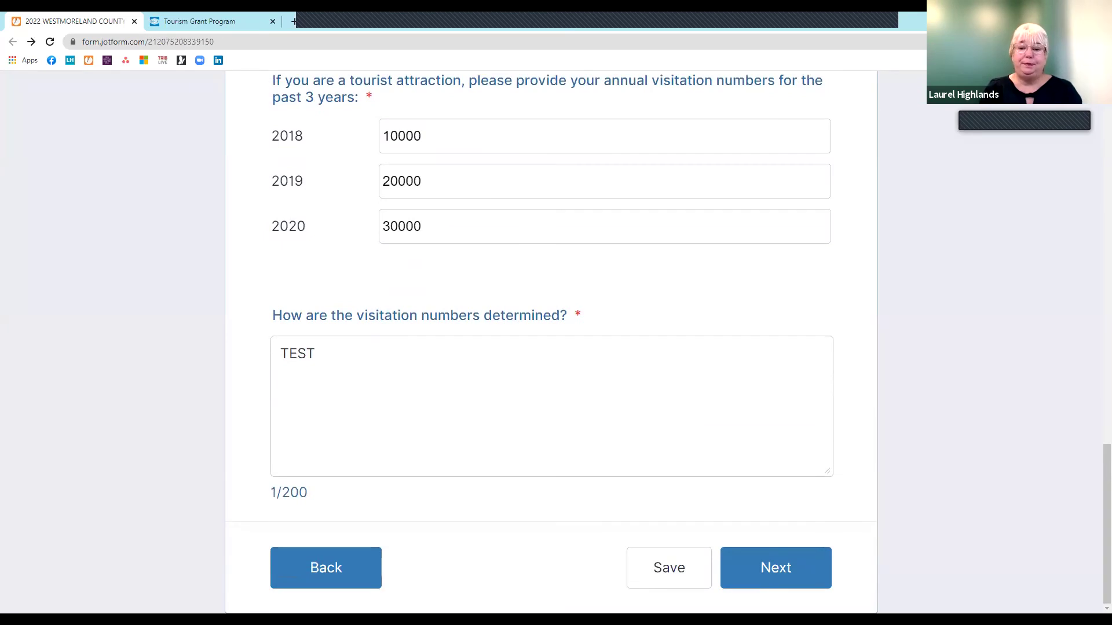
click(795, 568)
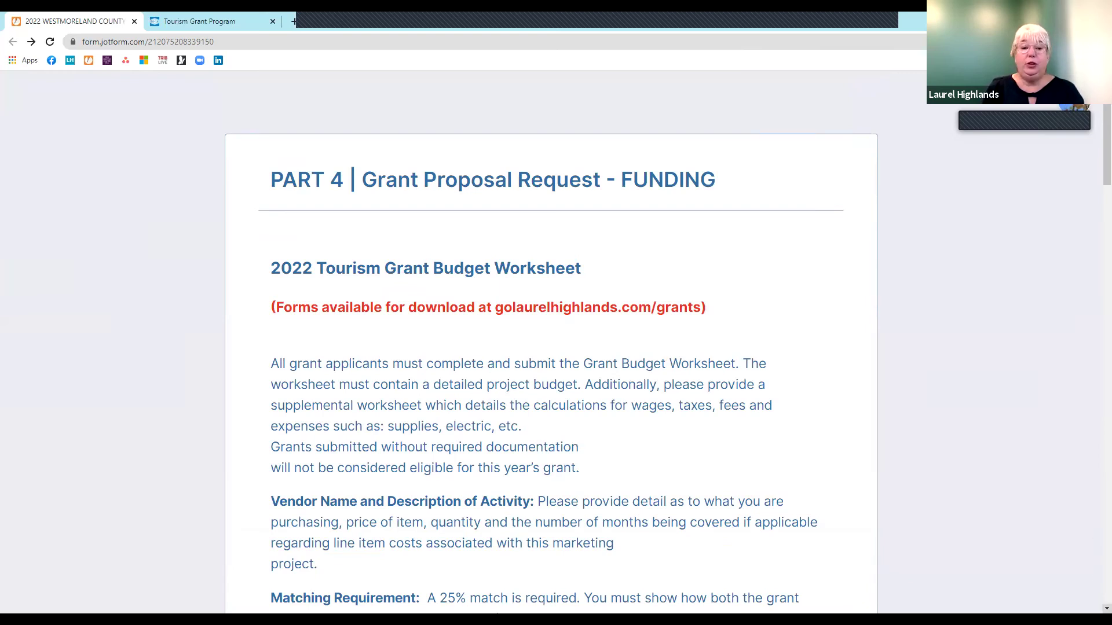
Step: Read Part 4's budget worksheet instructions, matching requirements and the lists of eligible and ineligible expenses
scroll(550, 347, down, 3)
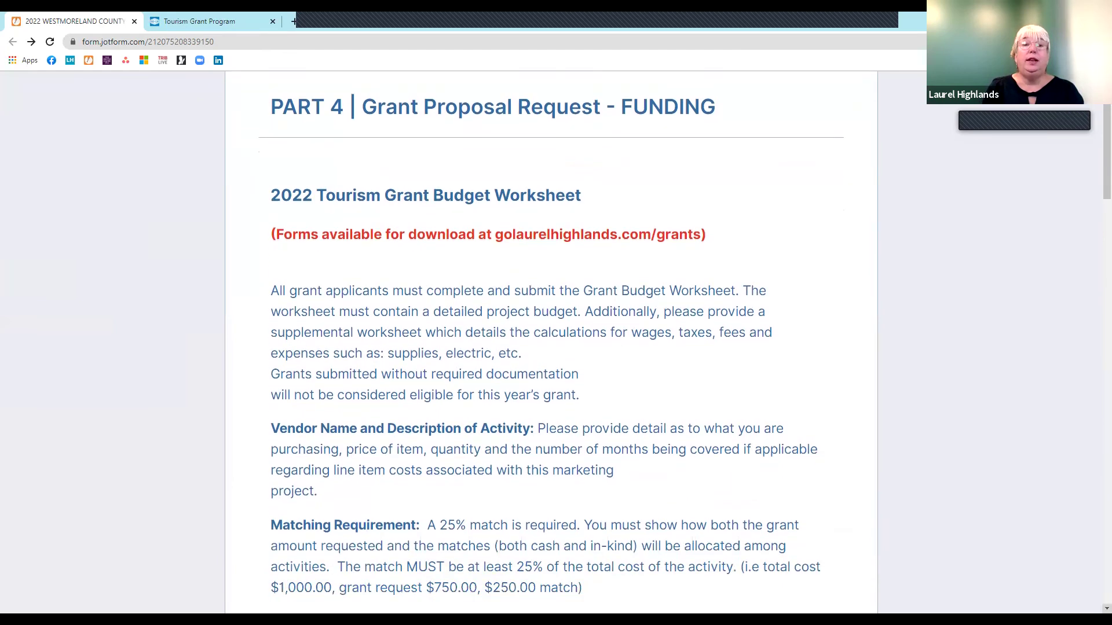
scroll(550, 347, down, 1)
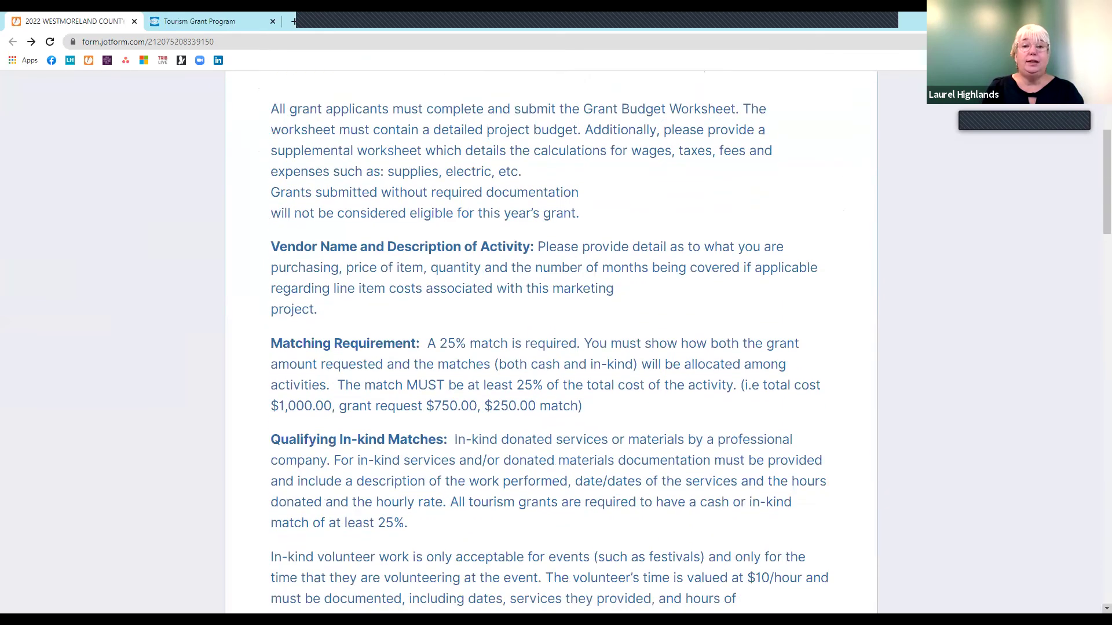
scroll(550, 347, down, 1)
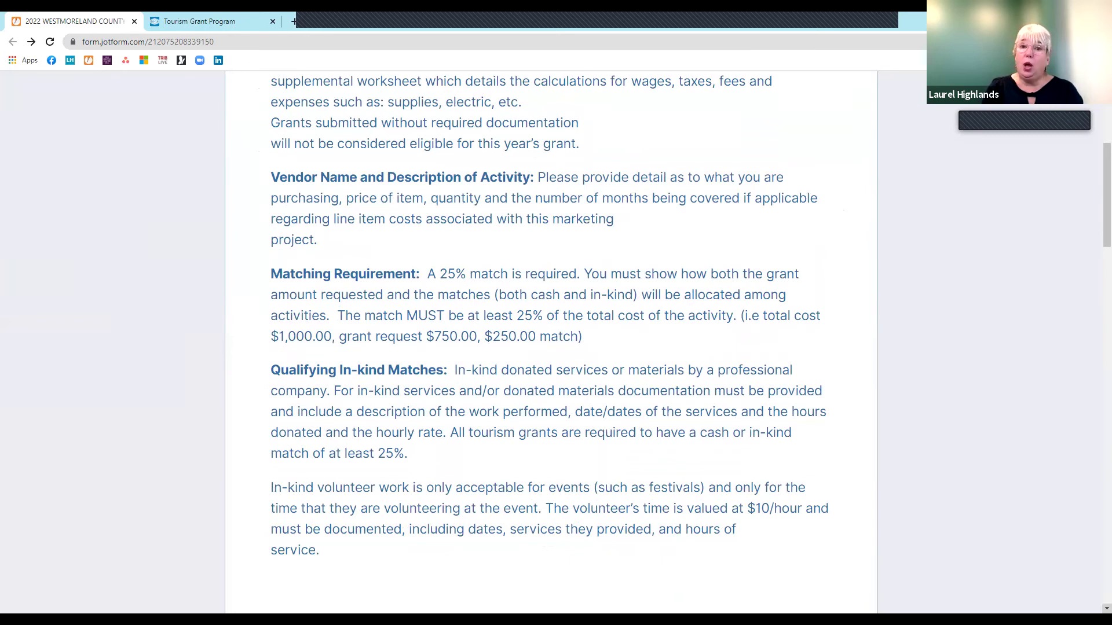
scroll(550, 342, down, 3)
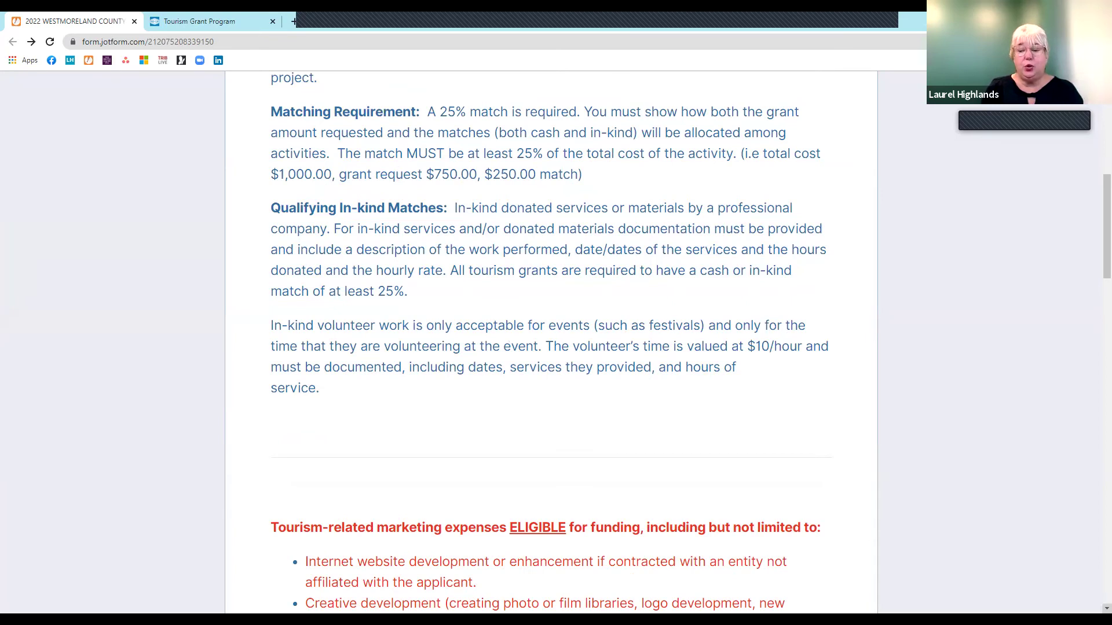
scroll(299, 413, down, 3)
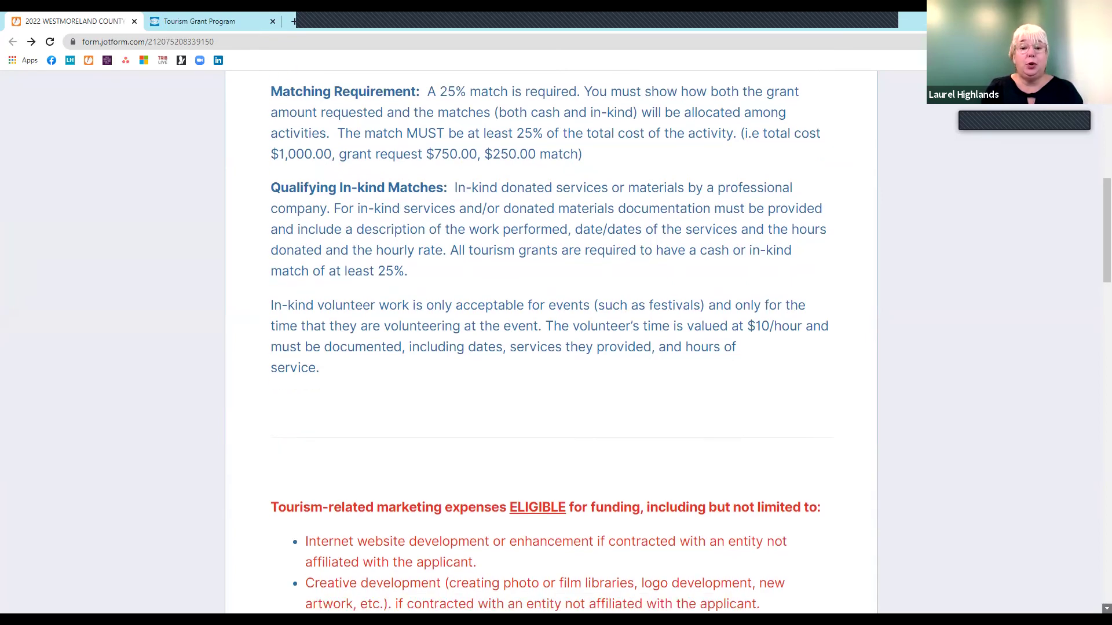
scroll(298, 413, down, 4)
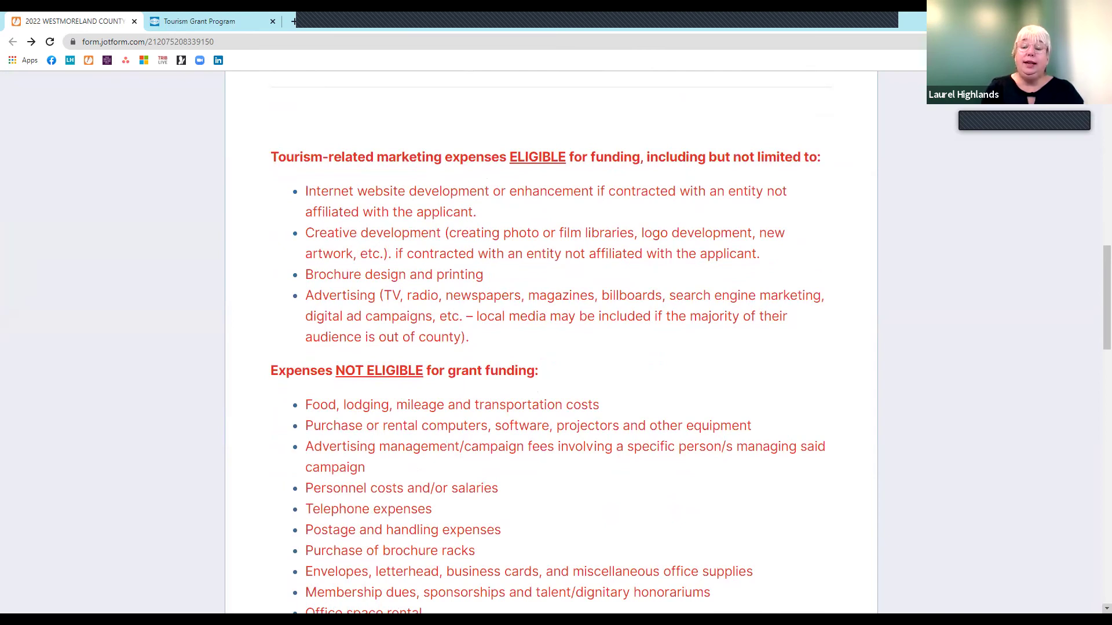
scroll(551, 347, down, 4)
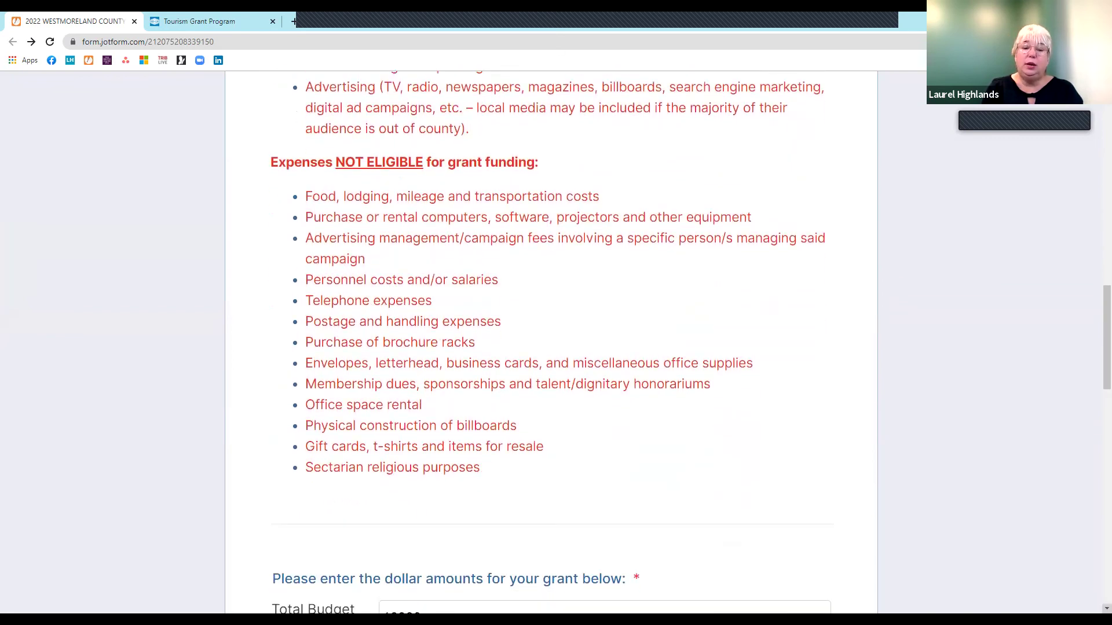
Step: Examine the grant dollar amount fields and the volunteer services breakdown table in Part 4
scroll(551, 347, down, 4)
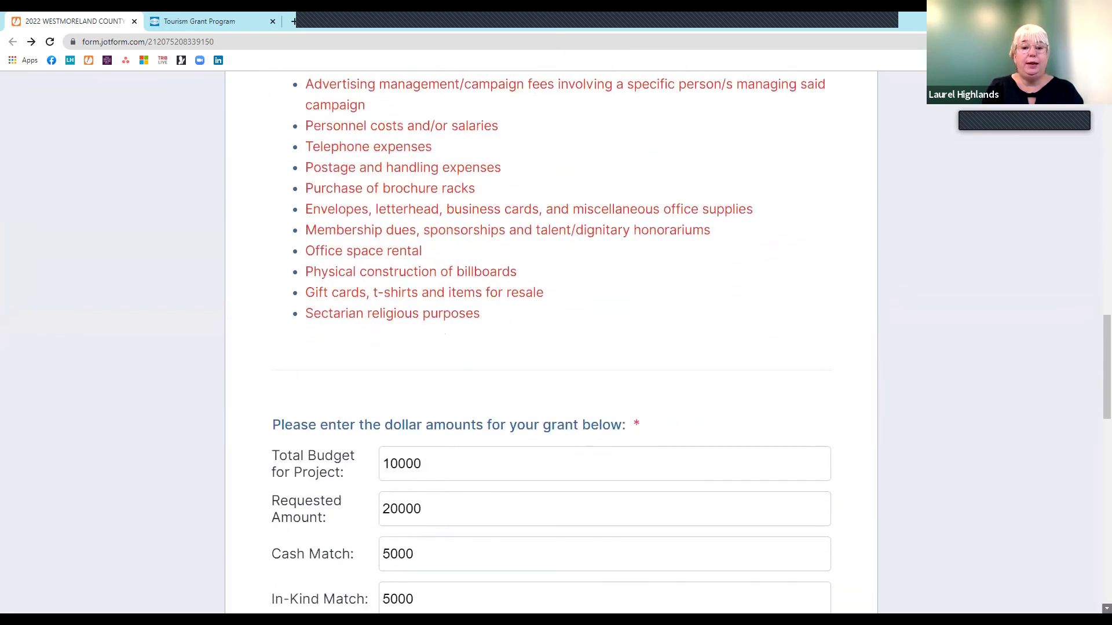
scroll(550, 348, down, 1)
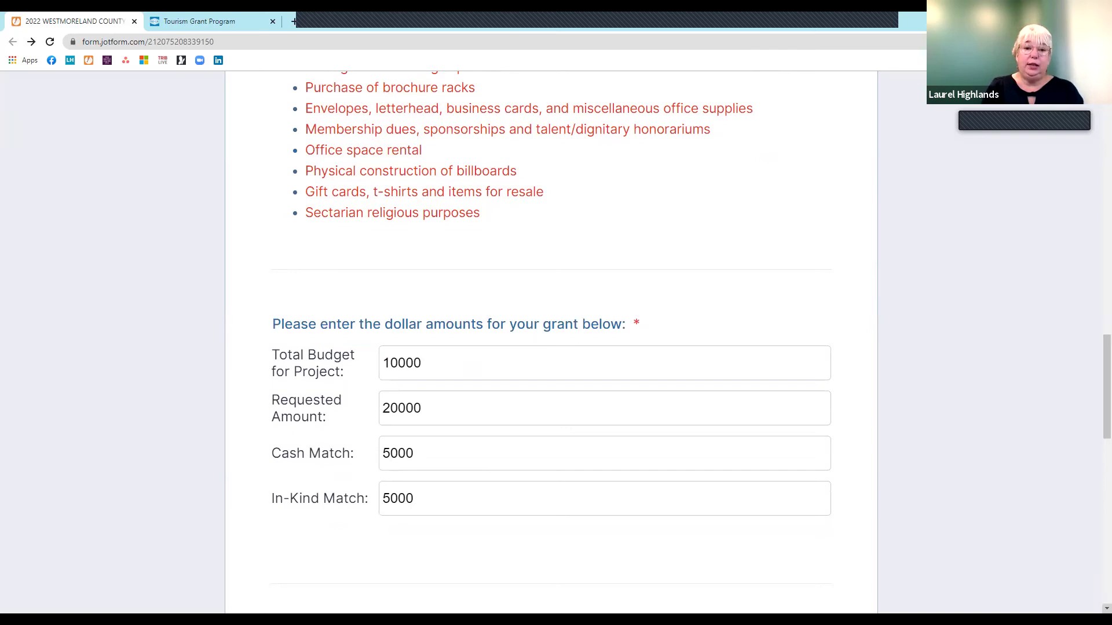
scroll(555, 348, down, 3)
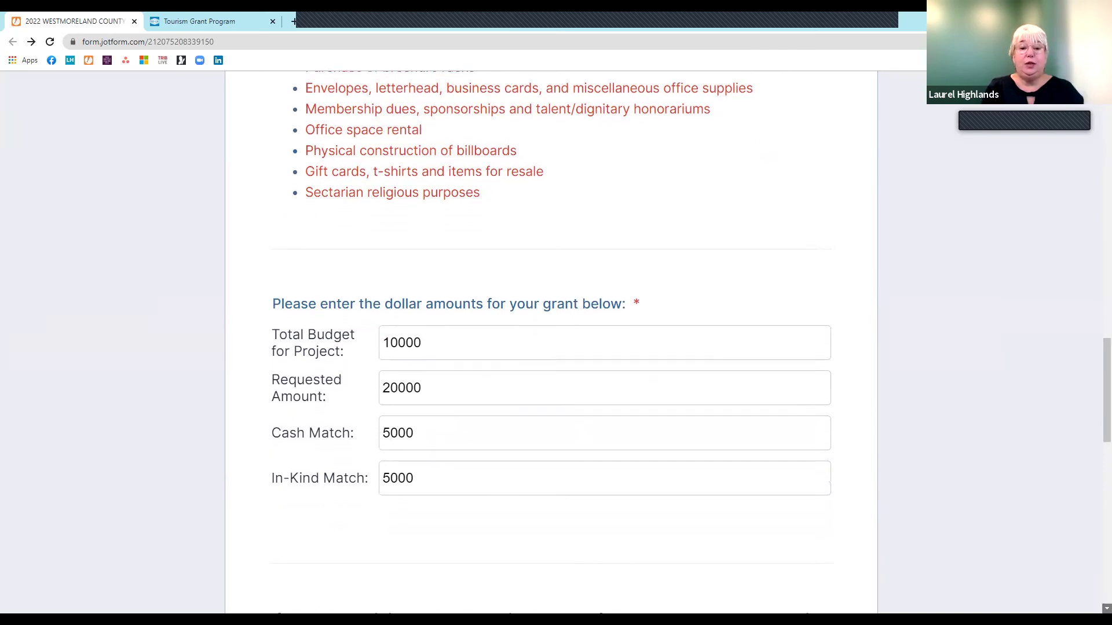
scroll(556, 348, down, 4)
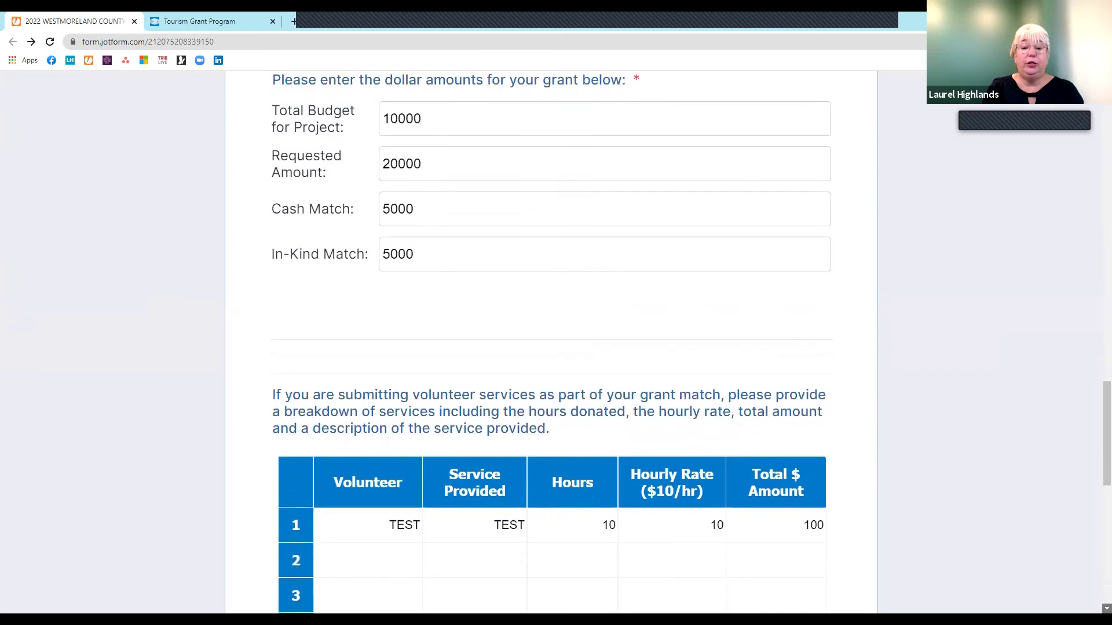
scroll(556, 347, down, 1)
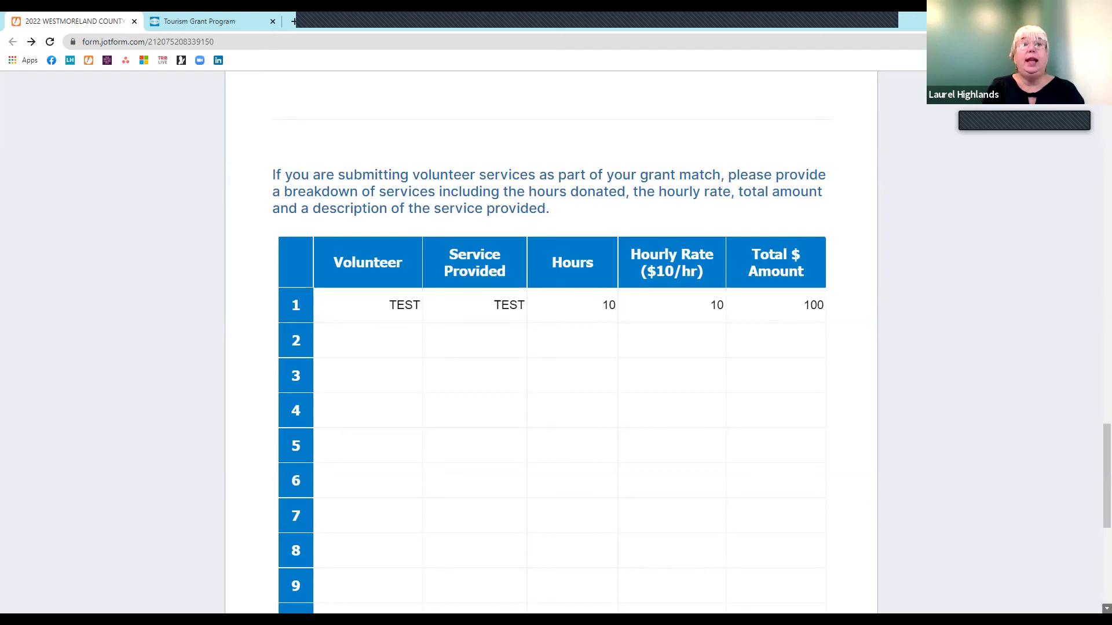
Step: Review the rest of the volunteer services table and the other funding sources field, and continue to Part 5
scroll(549, 348, down, 2)
scroll(549, 348, down, 3)
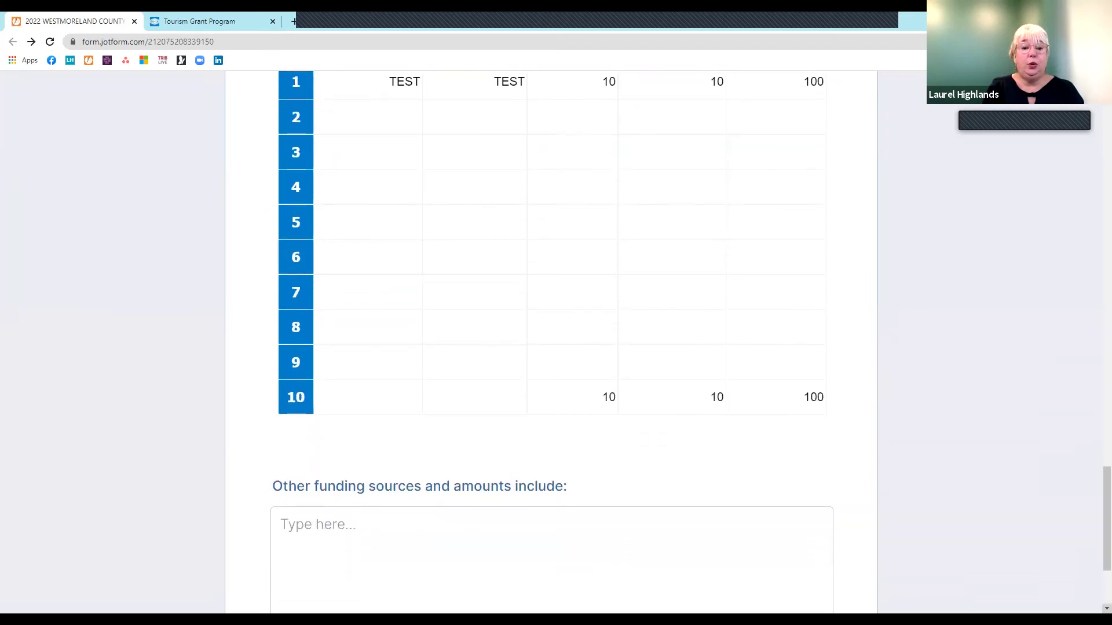
scroll(550, 348, down, 1)
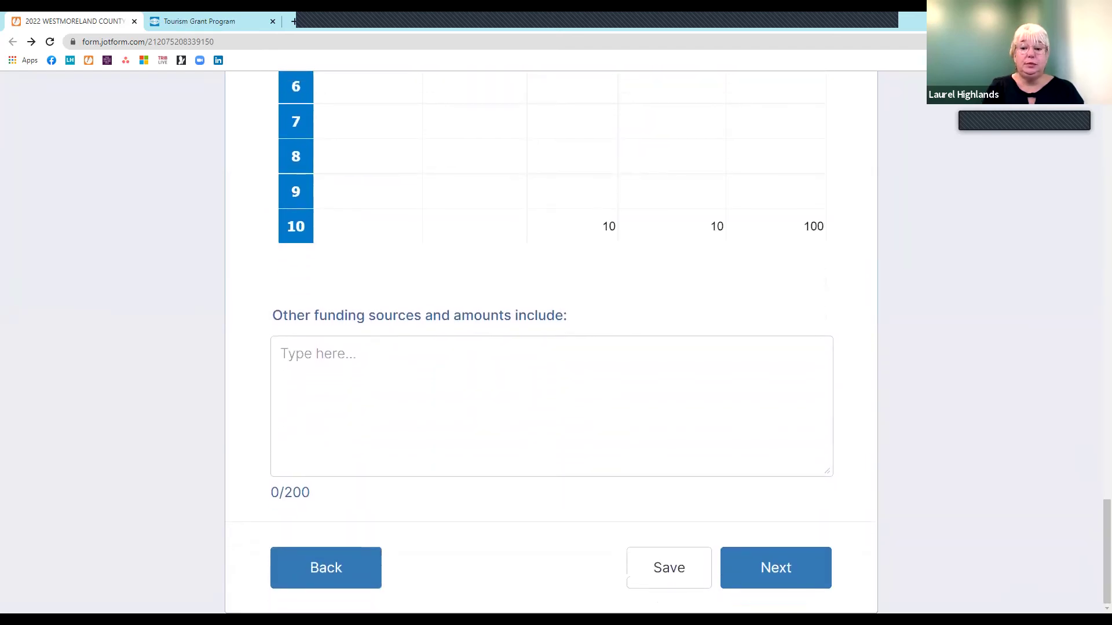
click(805, 556)
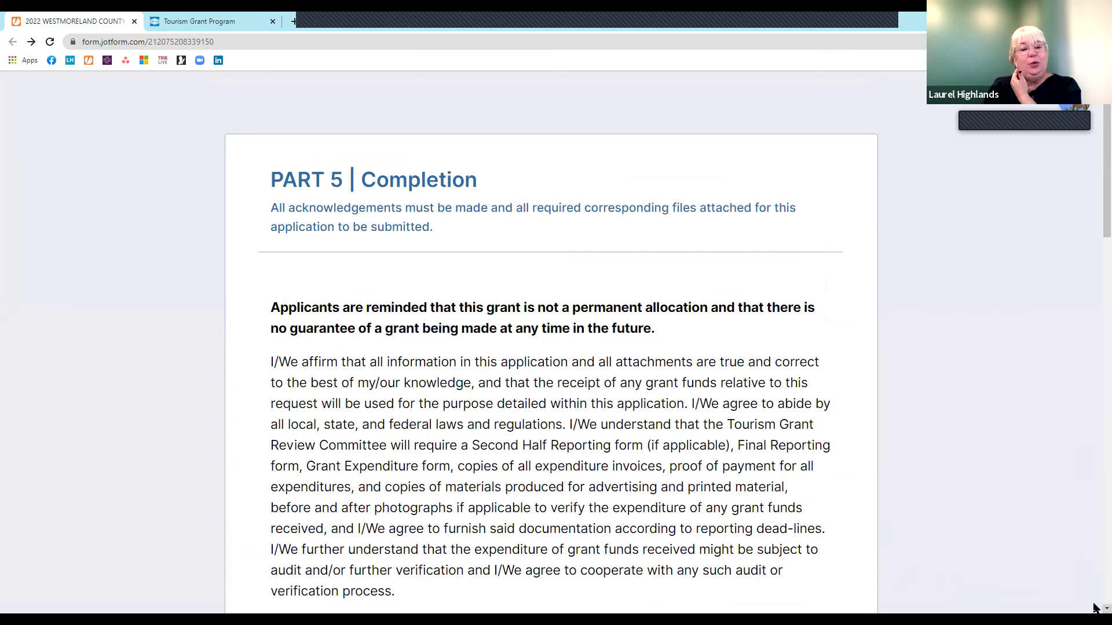
Step: Read Part 5's applicant affirmation and review the submission authorization, printed name, title and signature fields
scroll(1094, 607, down, 4)
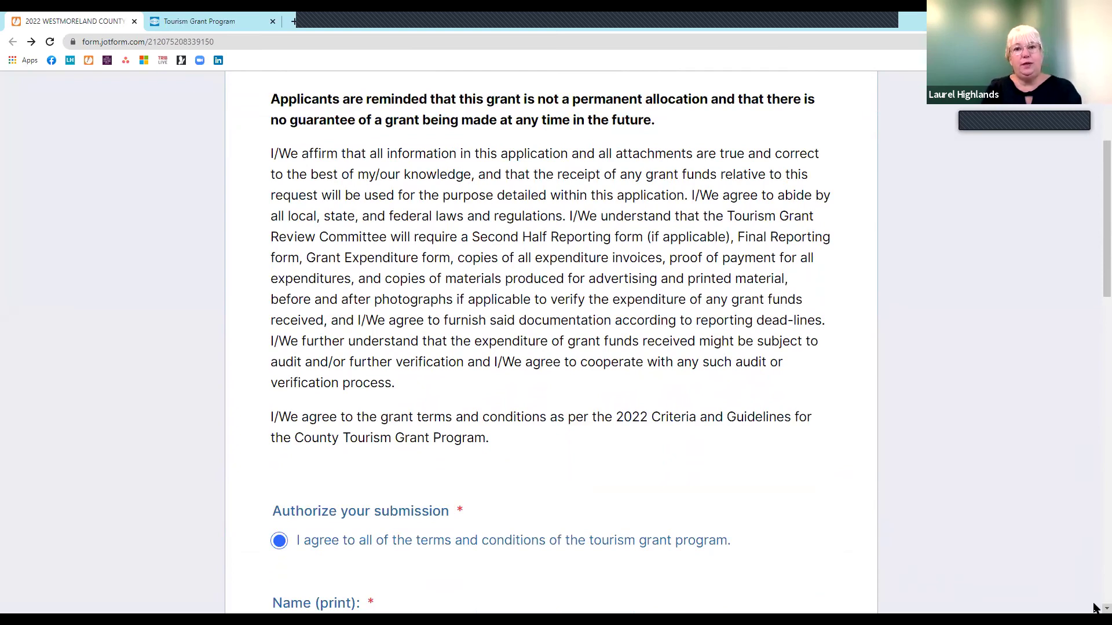
scroll(1095, 608, down, 4)
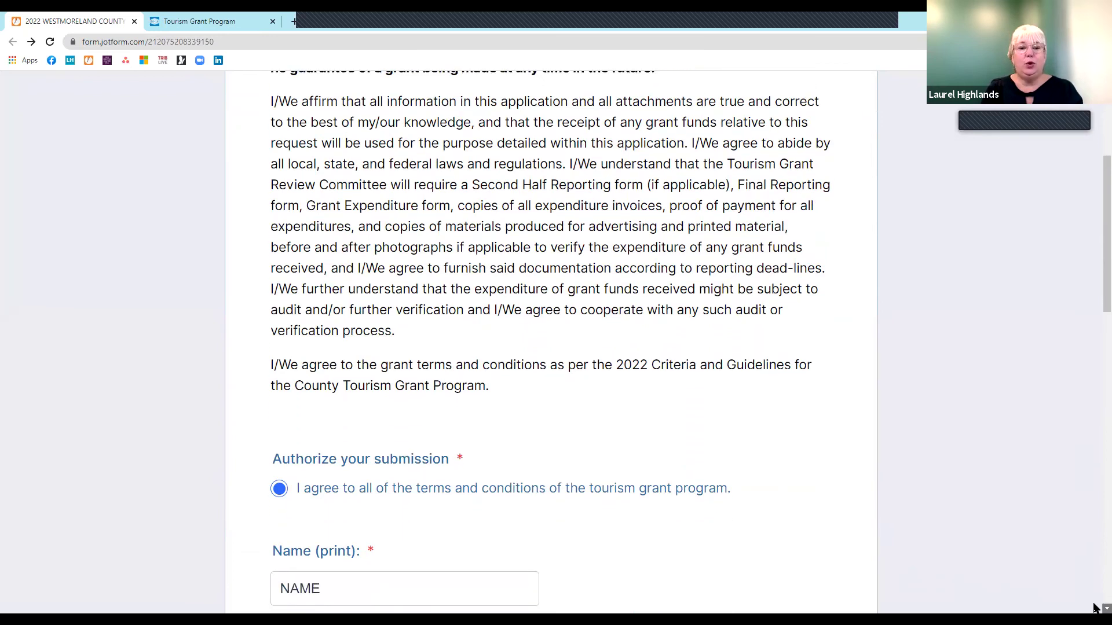
scroll(1095, 608, down, 1)
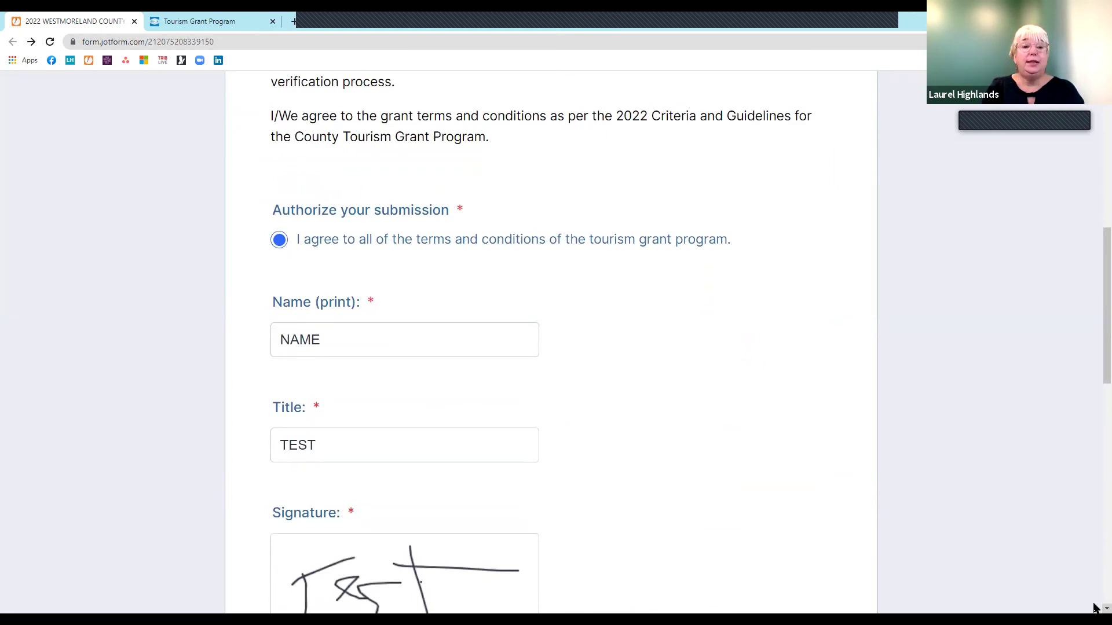
scroll(1094, 608, down, 3)
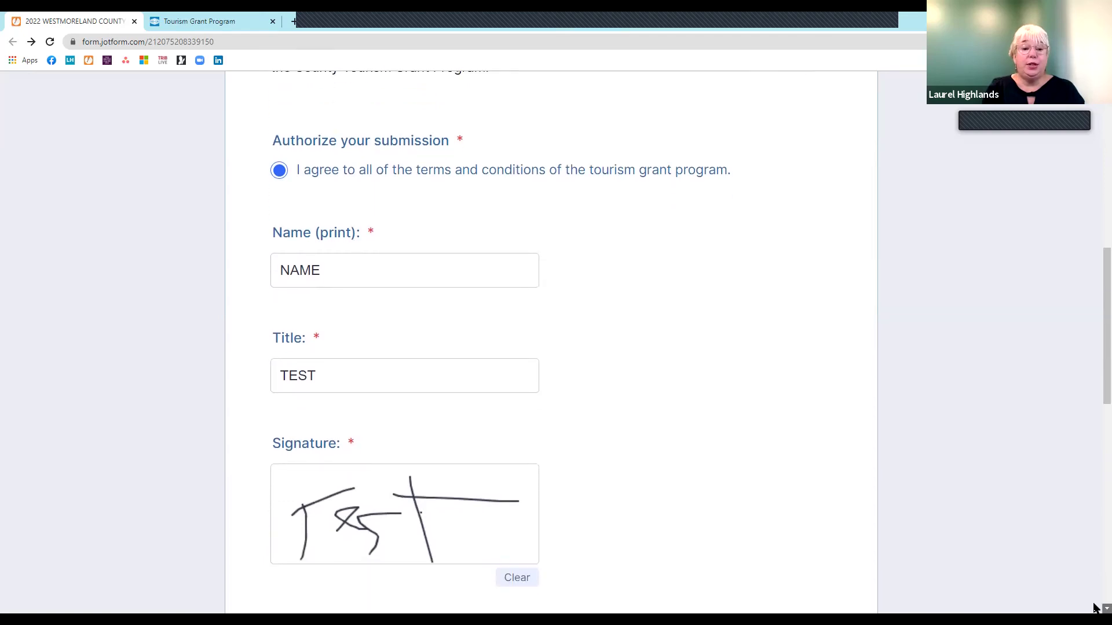
scroll(1095, 608, down, 4)
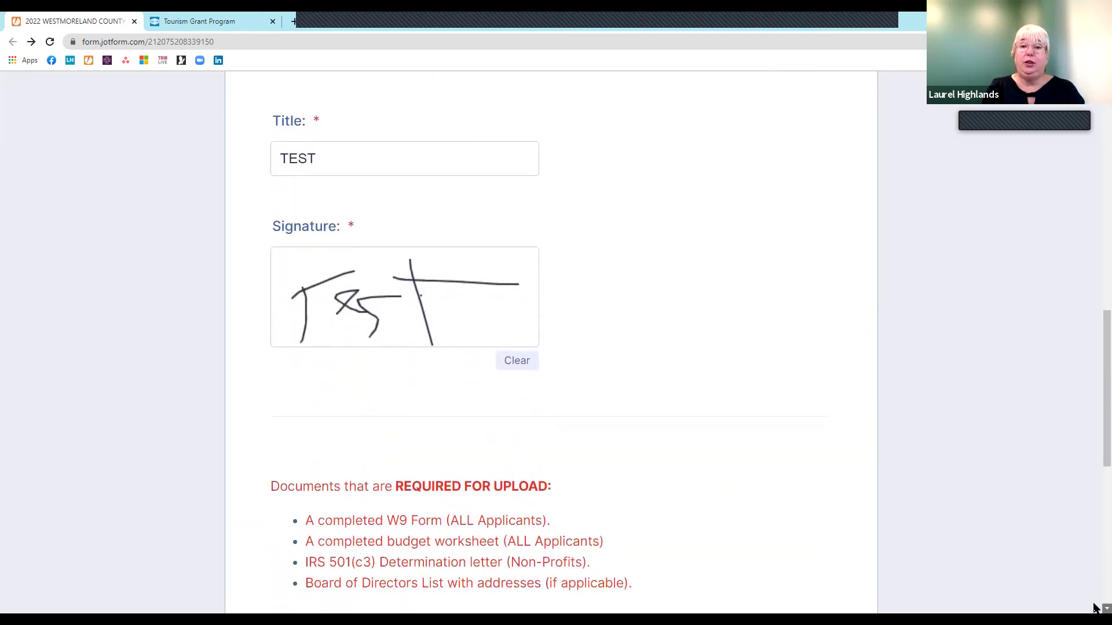
Step: Review the list of documents required for upload, the file upload area and the date field in Part 5
scroll(1094, 608, down, 1)
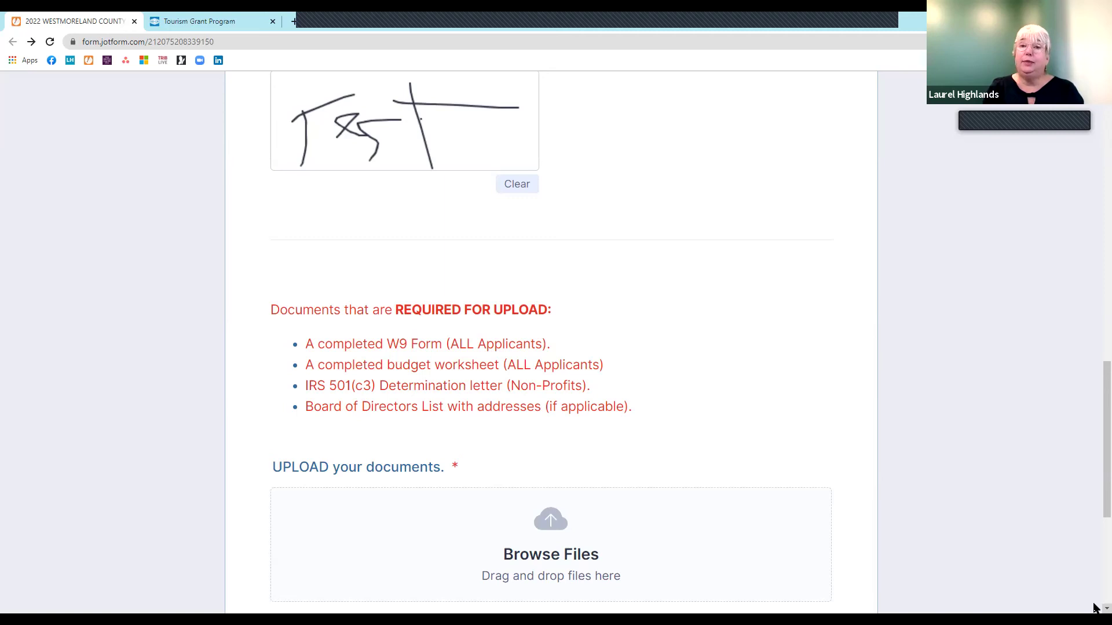
scroll(1094, 609, down, 2)
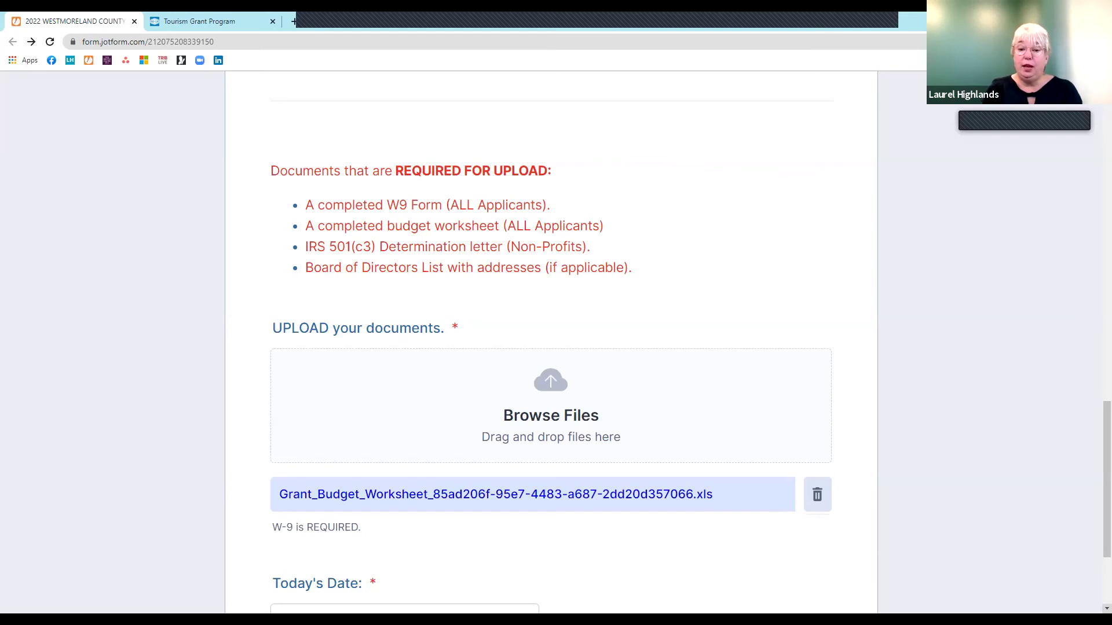
click(1106, 609)
scroll(550, 347, down, 3)
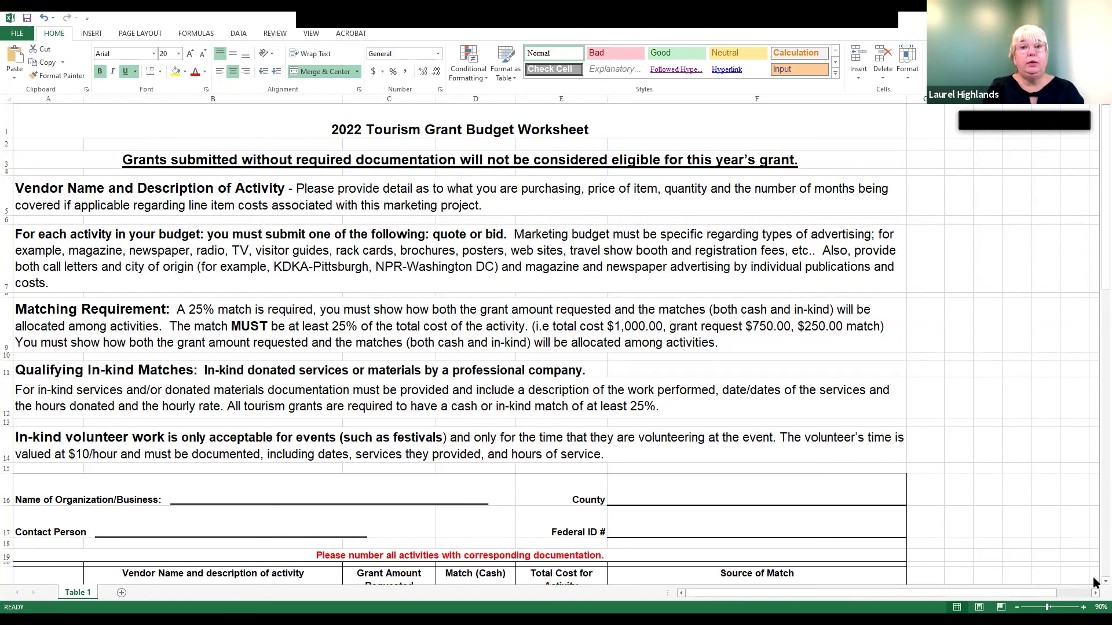
Step: Examine the 2022 Tourism Grant Budget Worksheet in Excel, from its matching instructions through the numbered activity rows to the column totals, and return to the organization fields
scroll(1094, 584, down, 2)
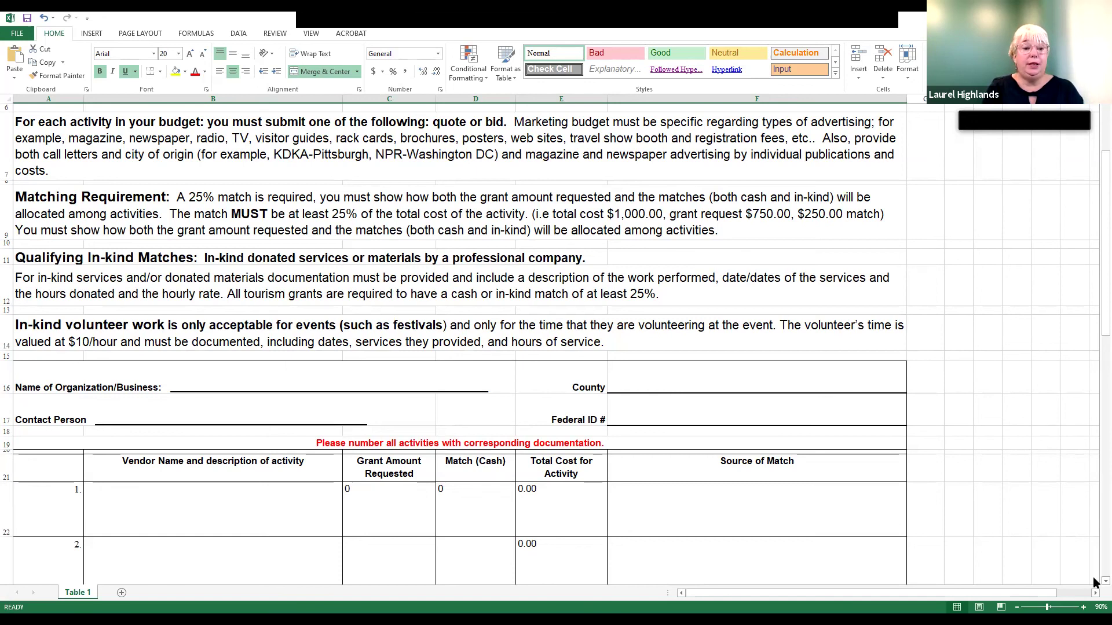
scroll(1093, 583, down, 2)
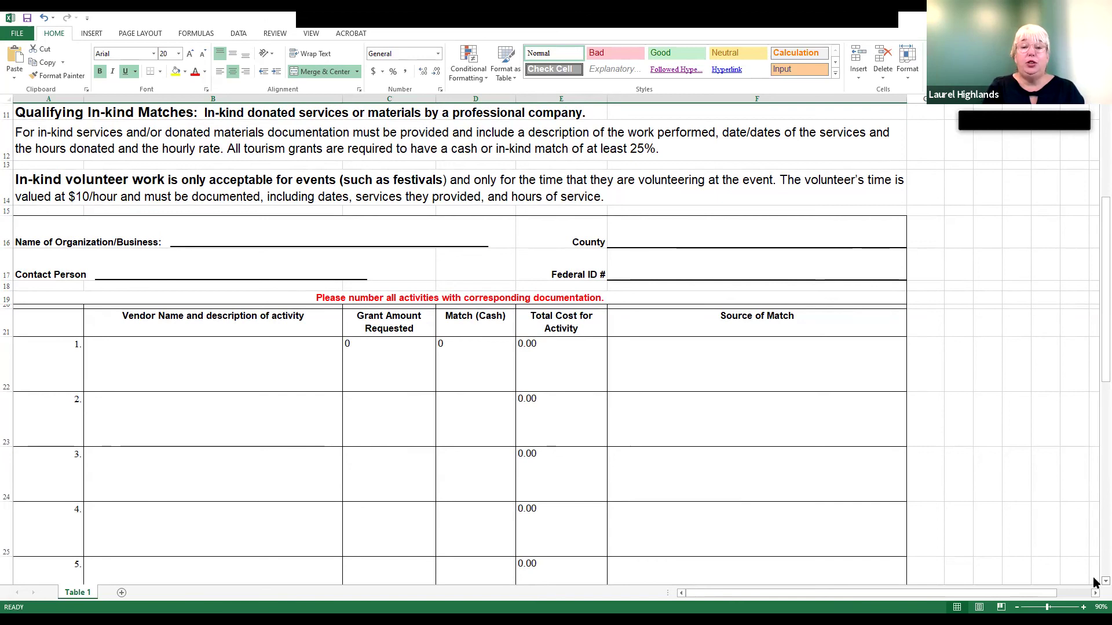
scroll(1093, 582, down, 2)
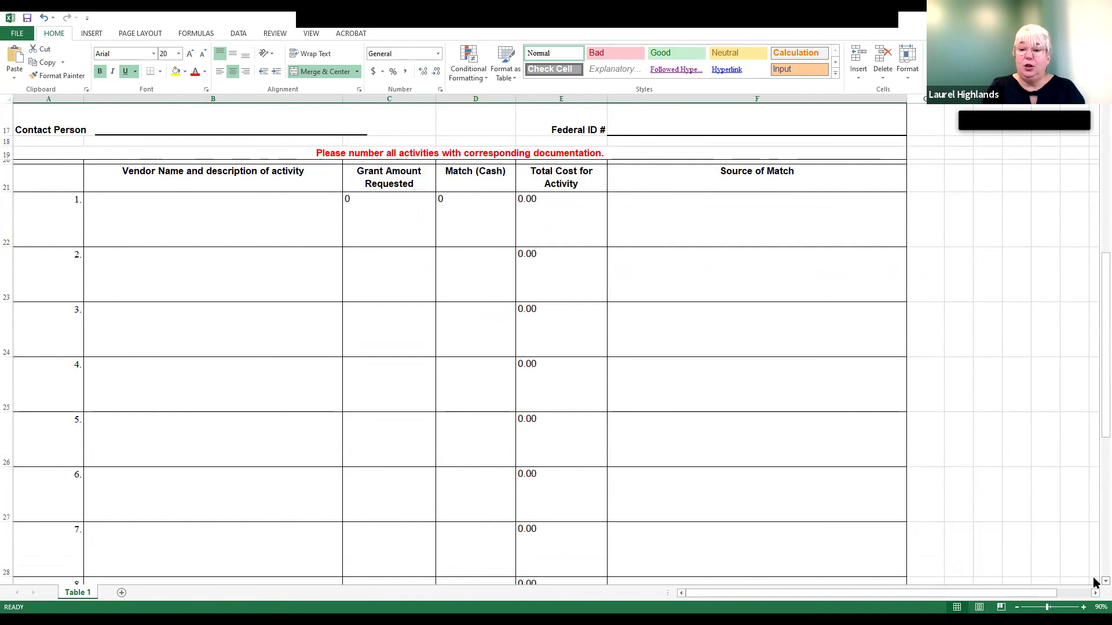
scroll(1094, 582, down, 3)
scroll(1094, 582, down, 2)
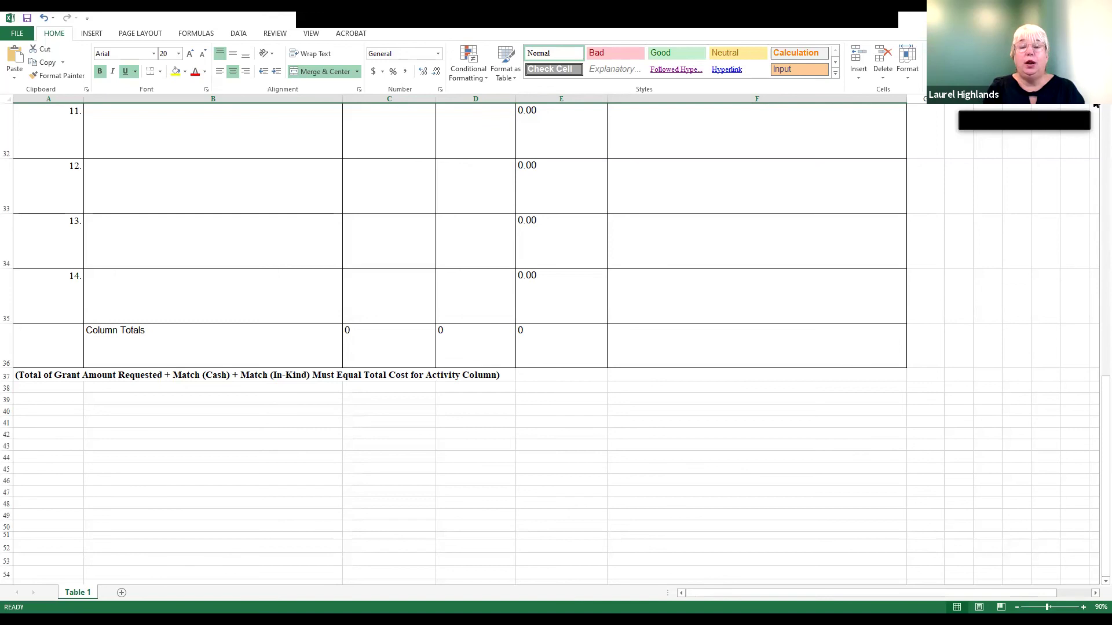
scroll(1096, 106, up, 4)
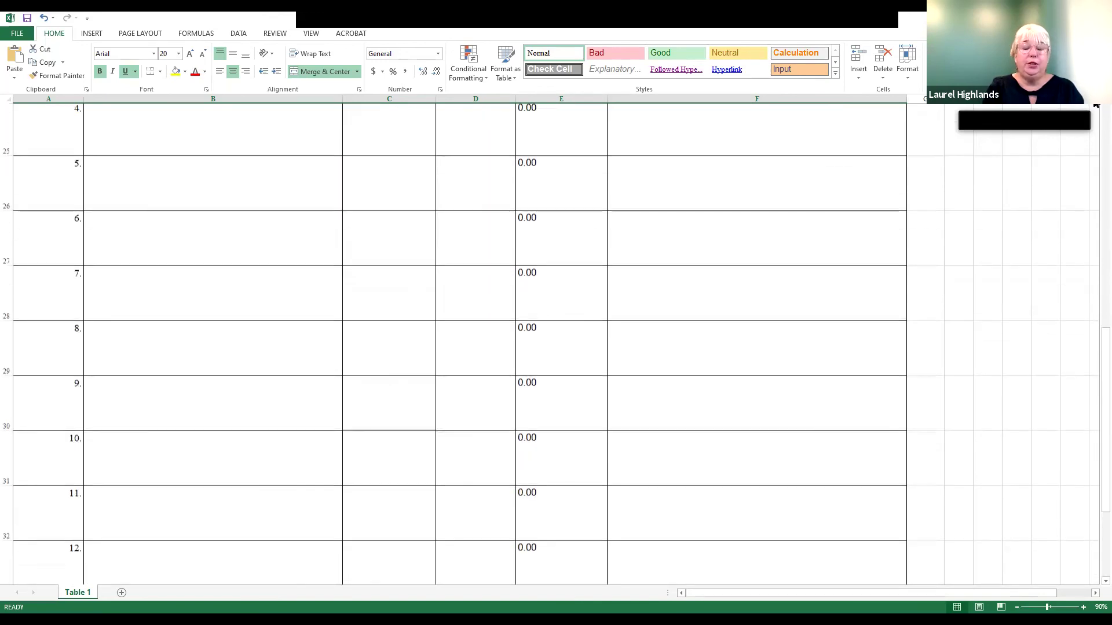
scroll(1096, 106, up, 3)
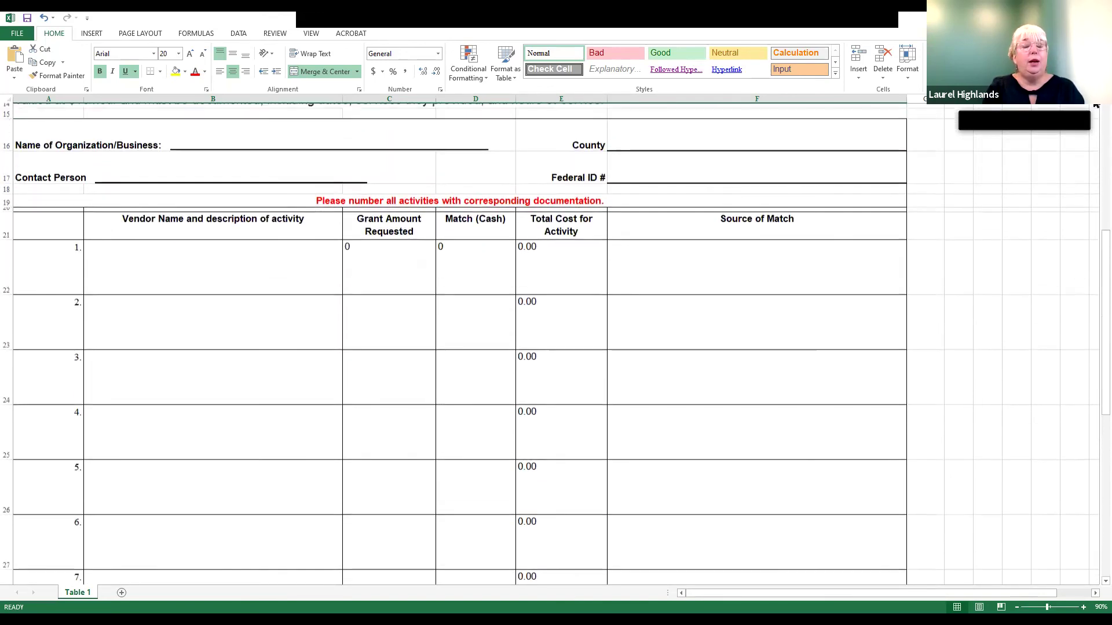
scroll(1096, 106, up, 1)
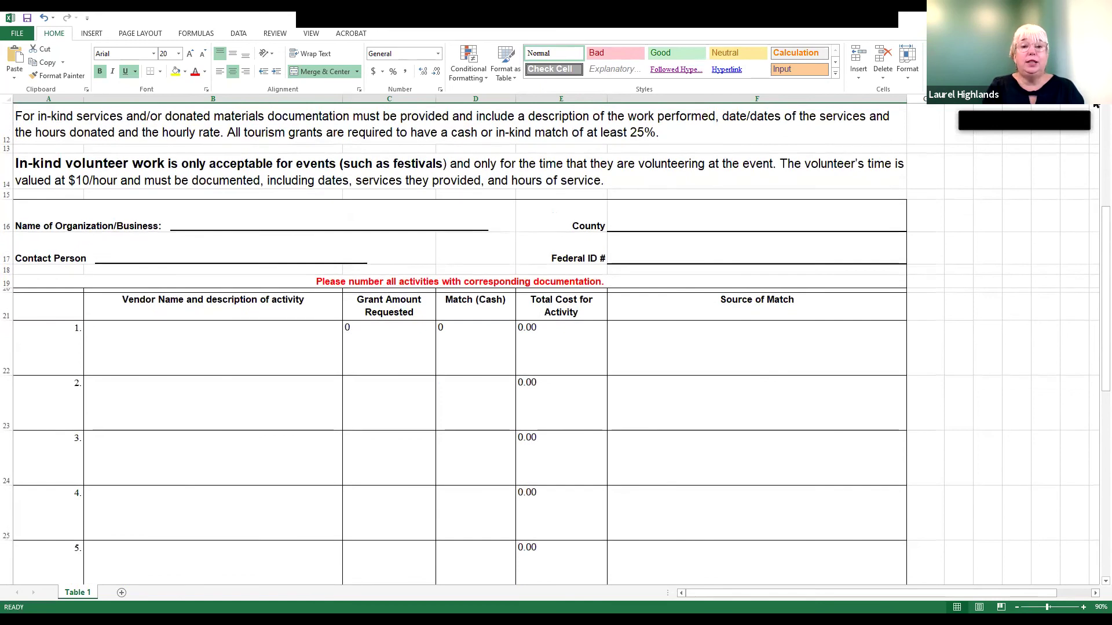